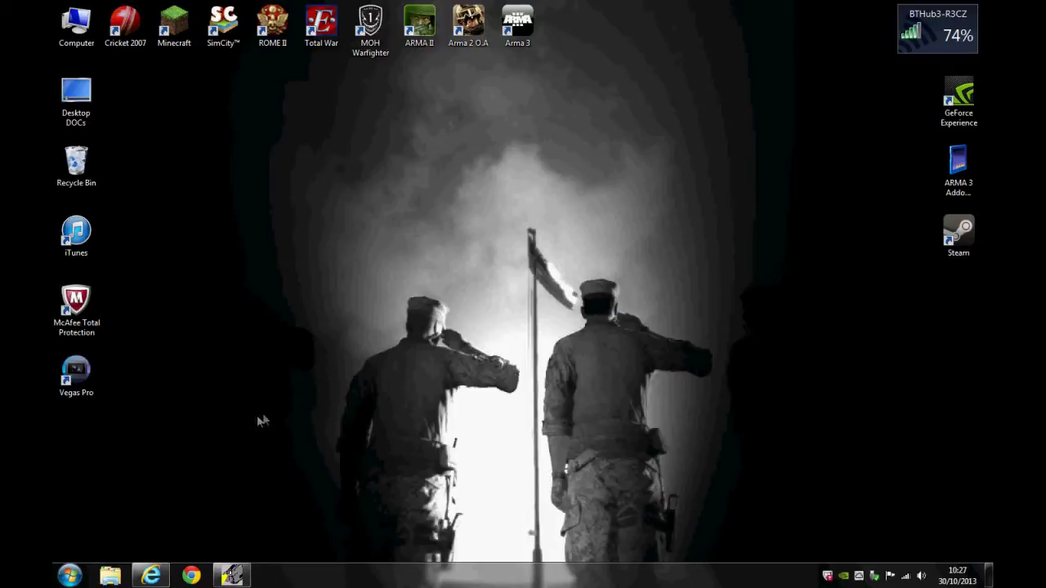
- Open Internet Explorer and go to the Armaholic website
click(164, 579)
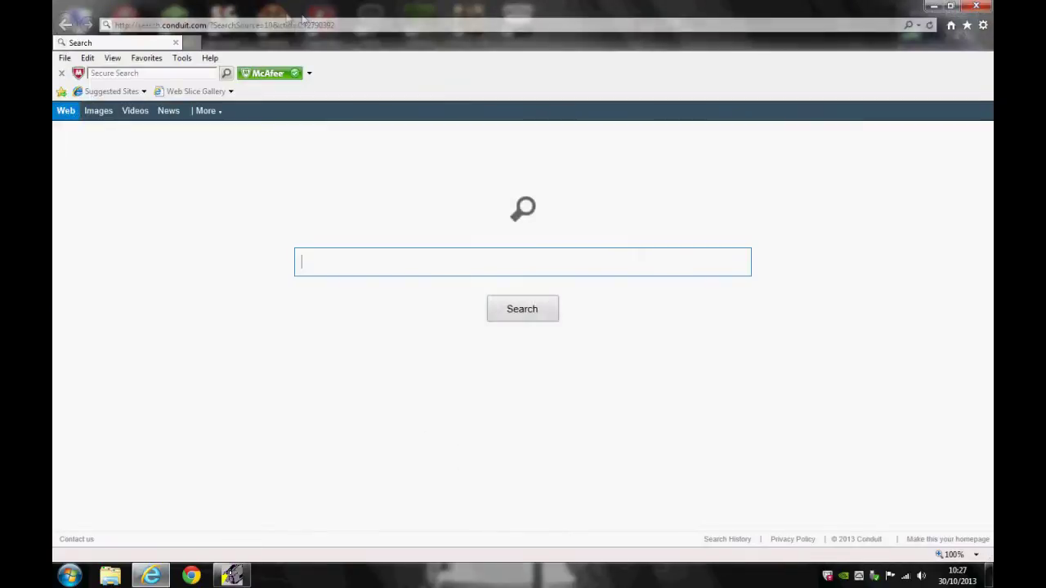
click(363, 25)
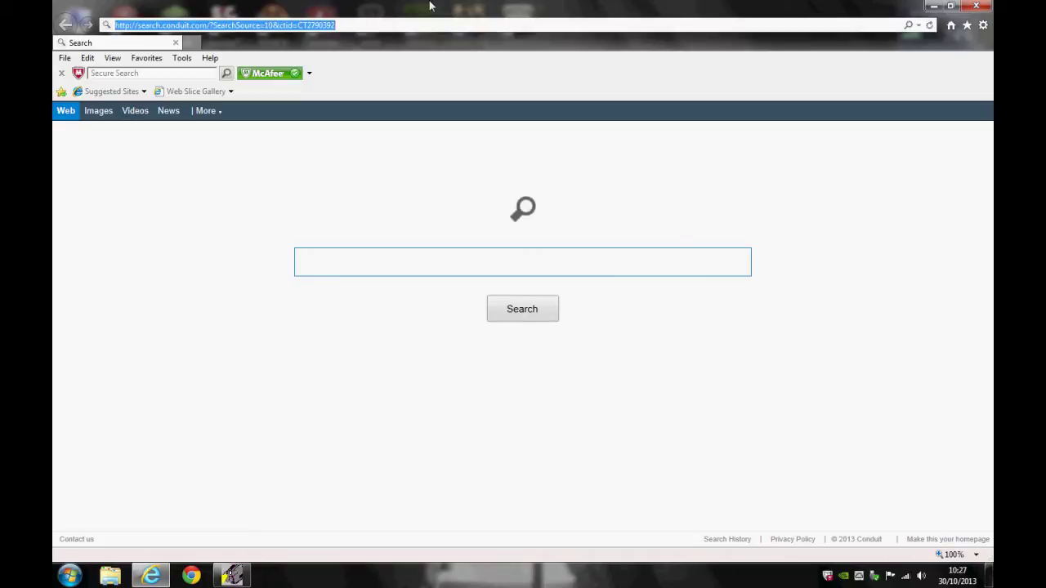
text(armaholic.com)
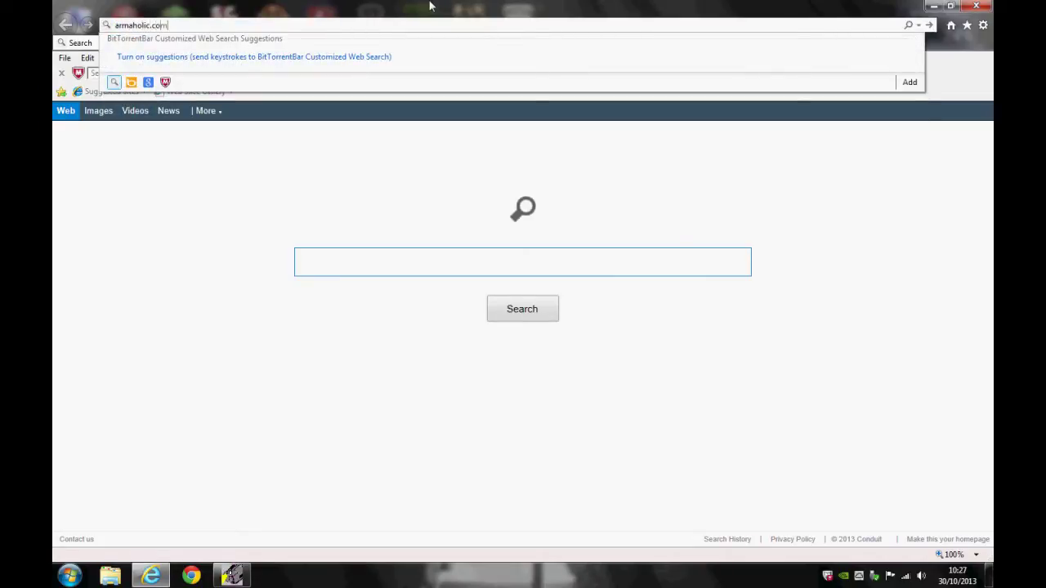
key(Return)
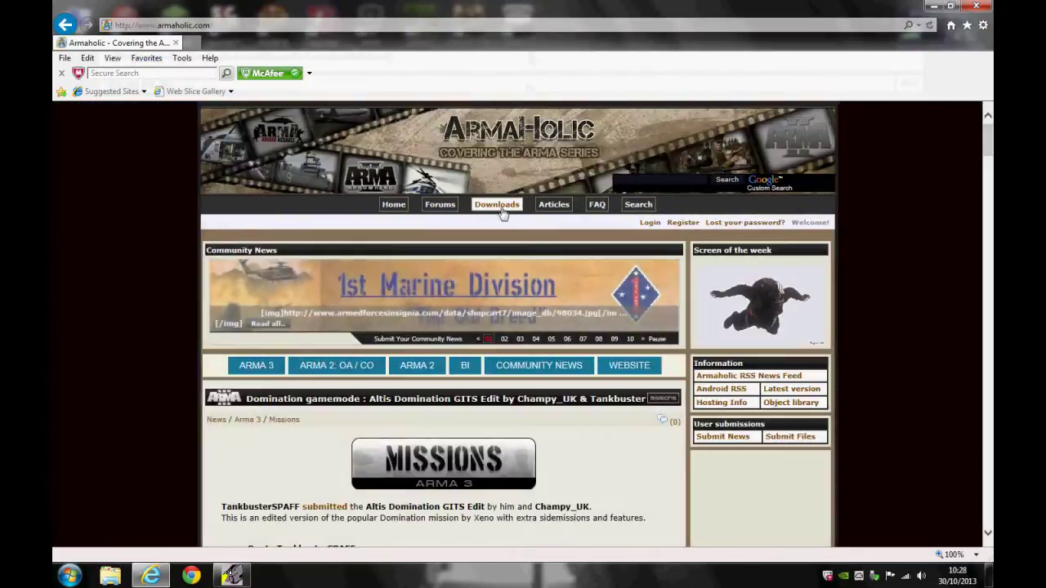
- Browse Downloads › Arma 3 Files › Addons › Units and dismiss the blocked-content warning
click(497, 205)
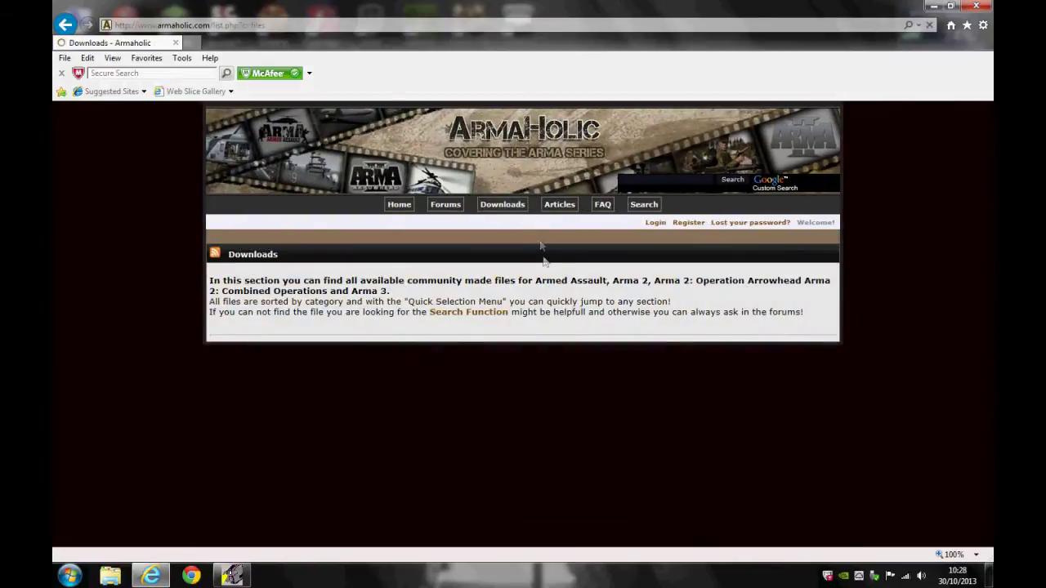
scroll(672, 327, down, 3)
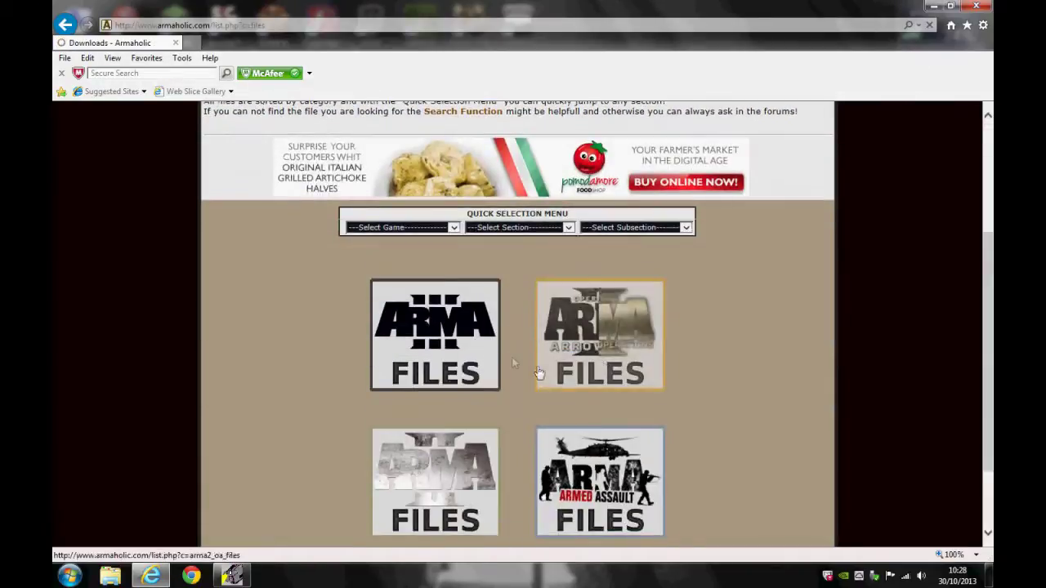
click(478, 338)
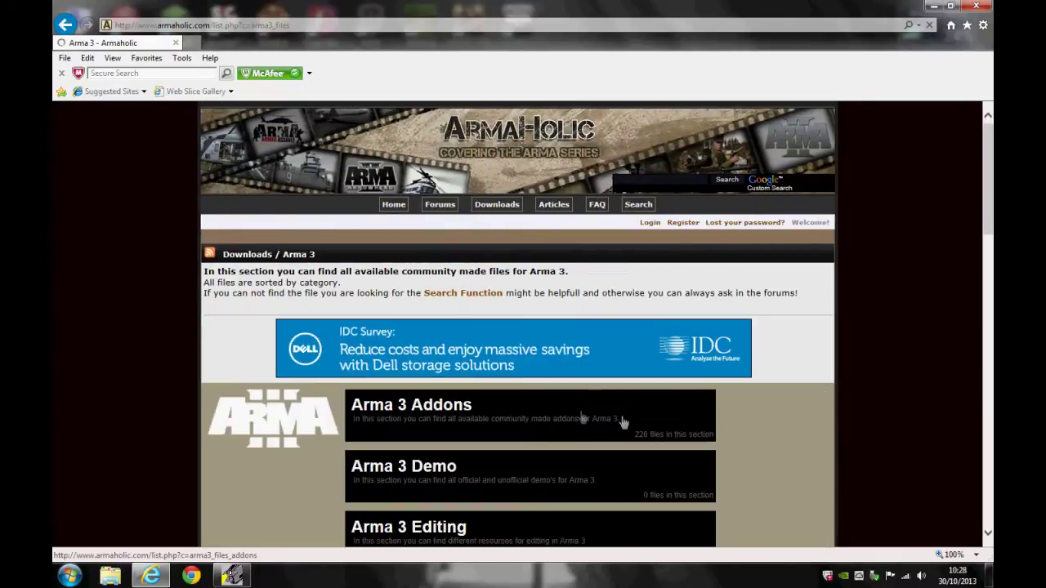
click(490, 408)
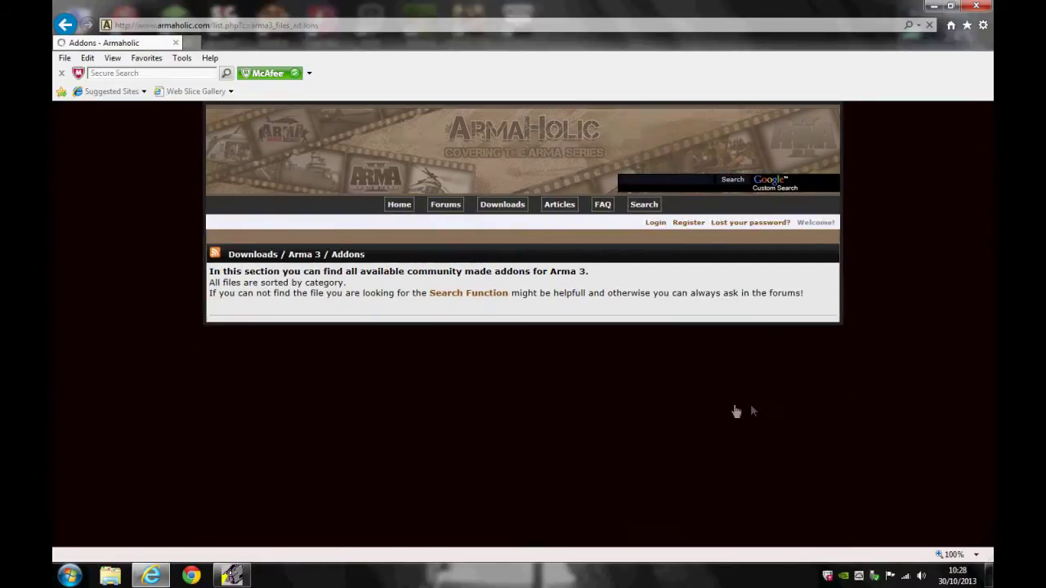
scroll(686, 282, down, 3)
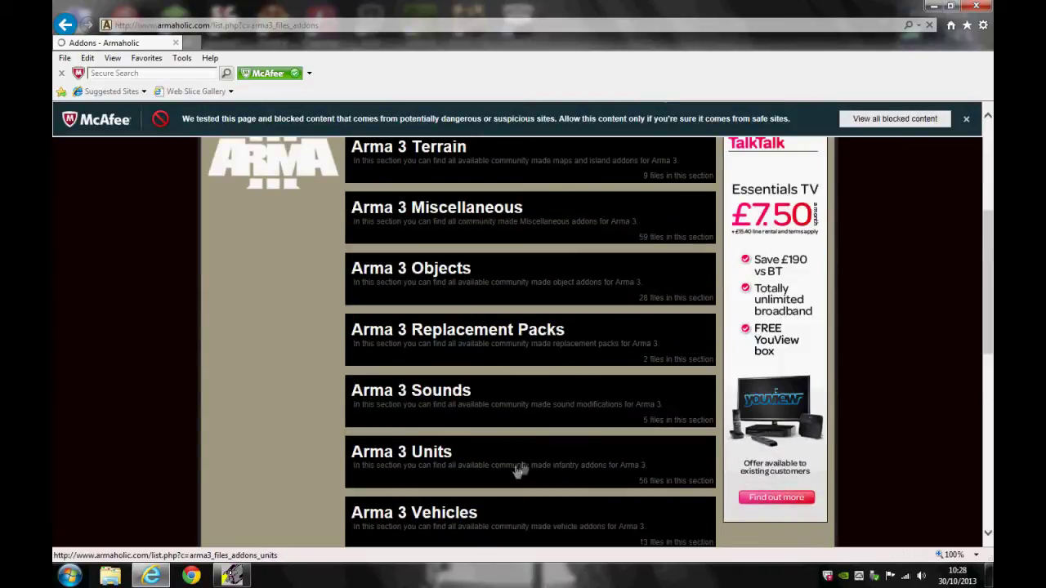
click(461, 455)
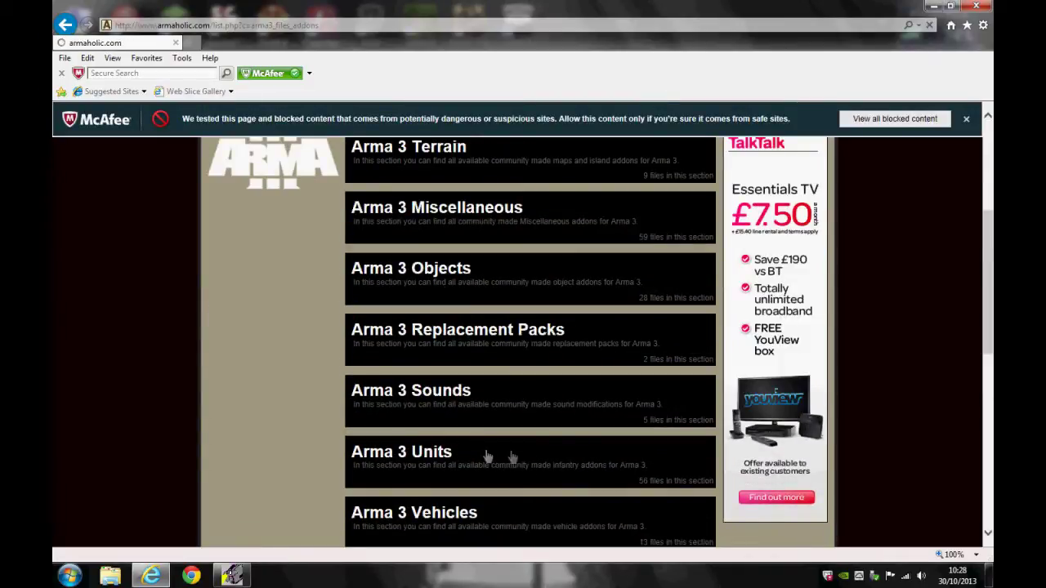
scroll(940, 193, down, 3)
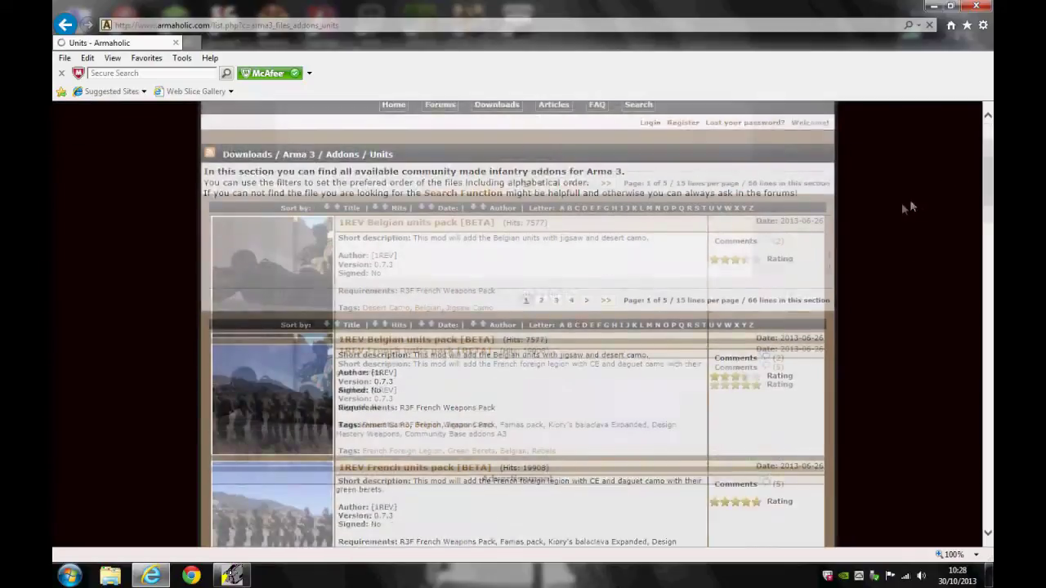
click(965, 118)
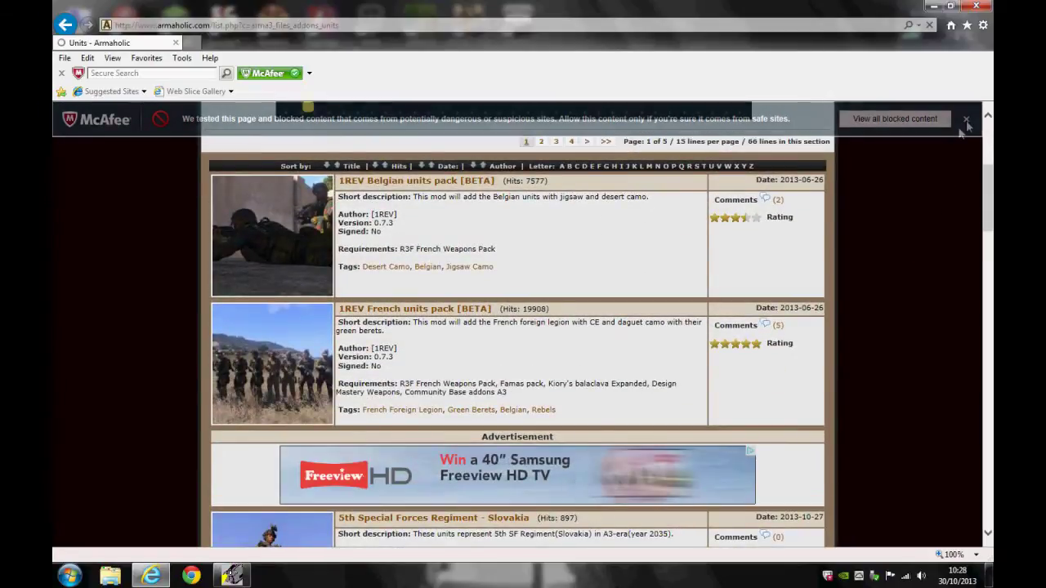
scroll(668, 247, down, 10)
scroll(670, 241, down, 2)
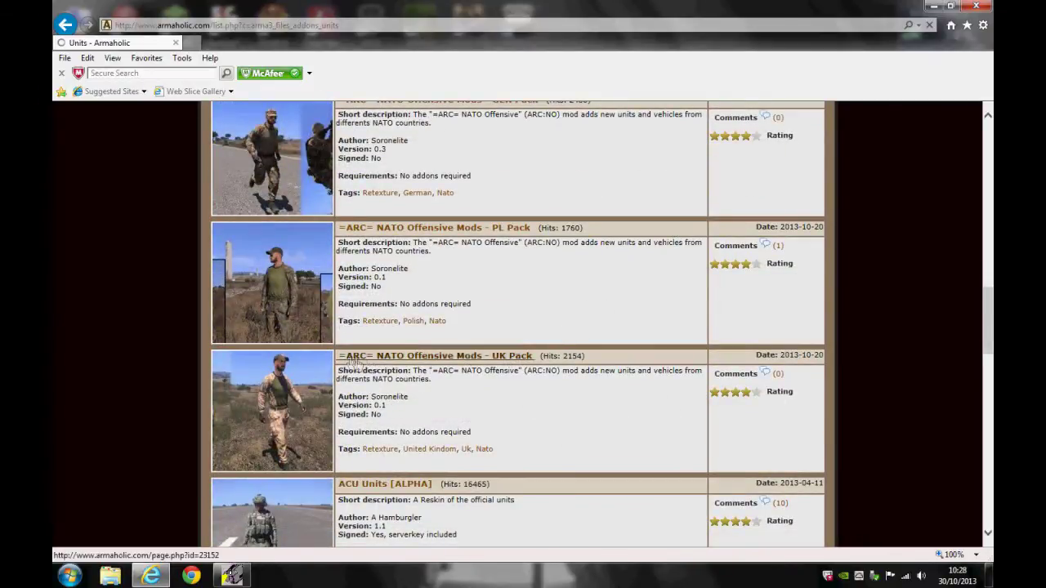
- Open the =ARC= NATO Offensive Mods - UK Pack page and scroll down to its FTP download links
click(485, 357)
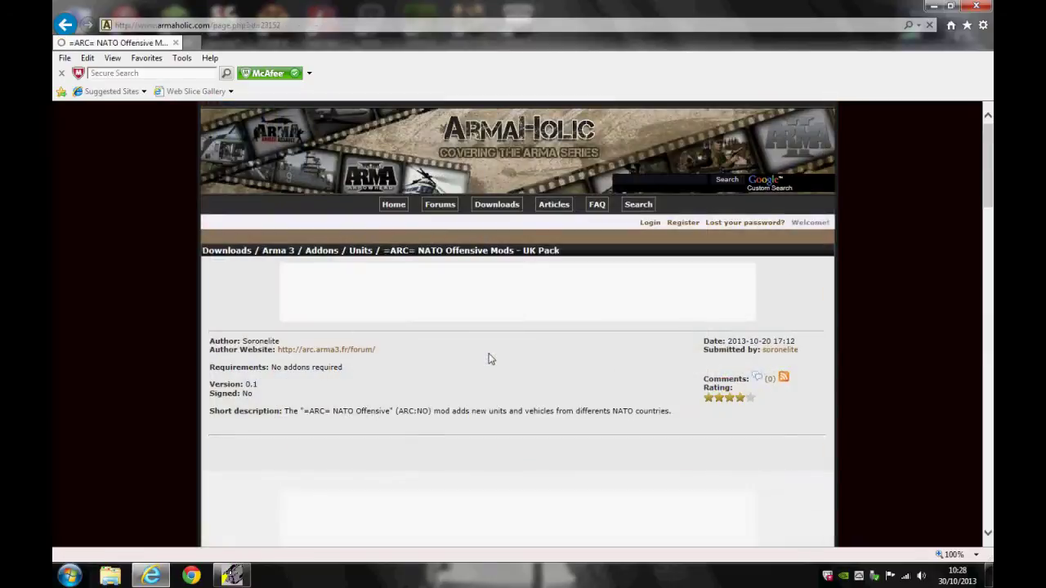
scroll(635, 344, down, 4)
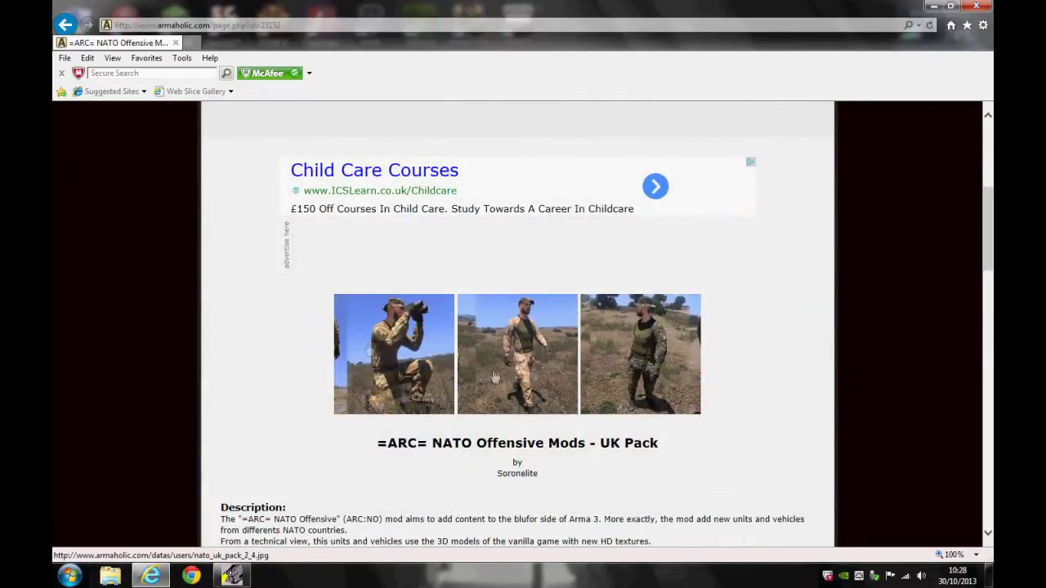
scroll(460, 270, down, 2)
scroll(460, 260, down, 2)
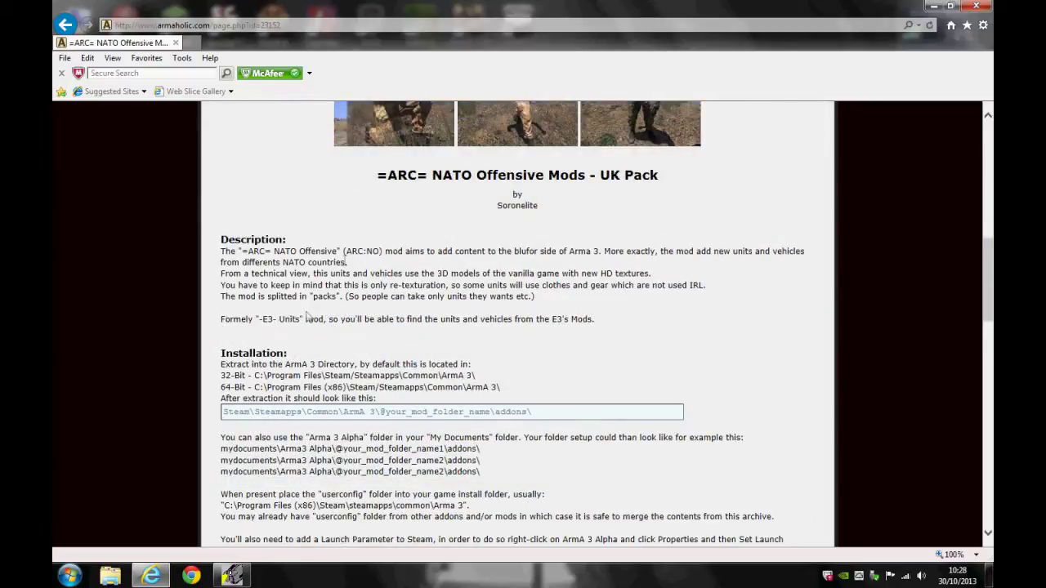
scroll(619, 296, down, 3)
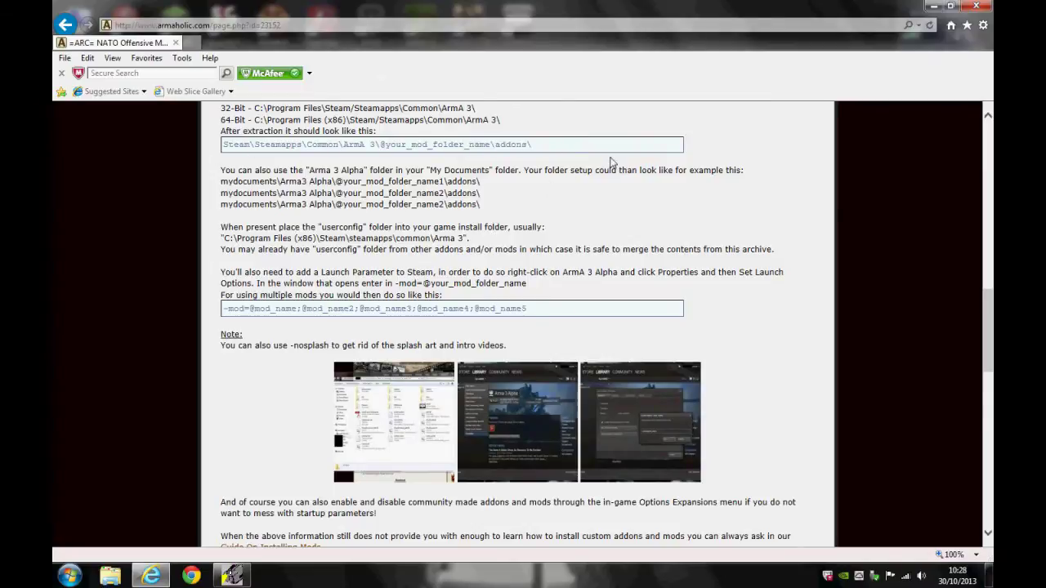
scroll(610, 161, down, 3)
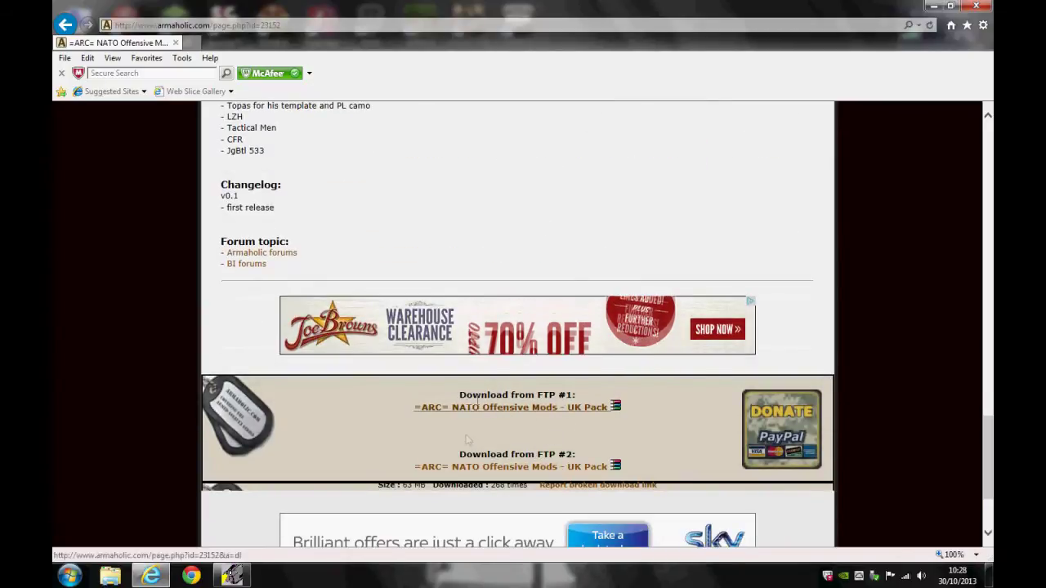
click(575, 411)
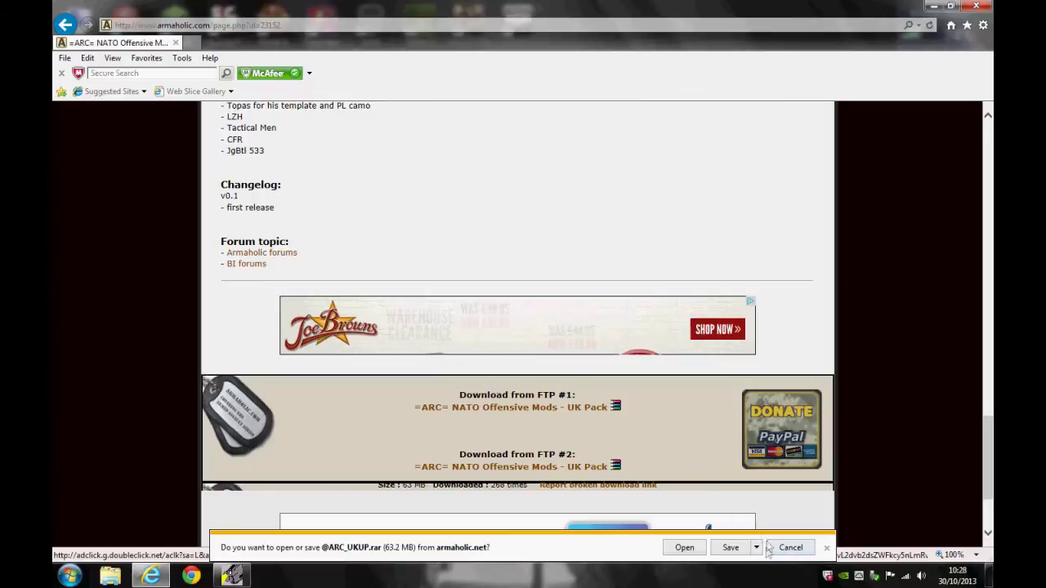
click(758, 549)
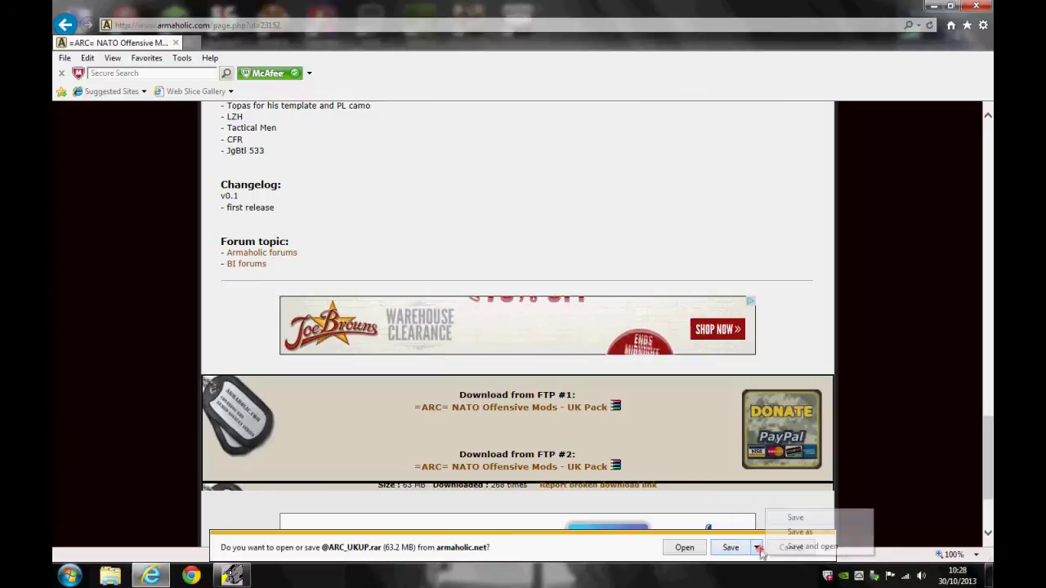
click(817, 532)
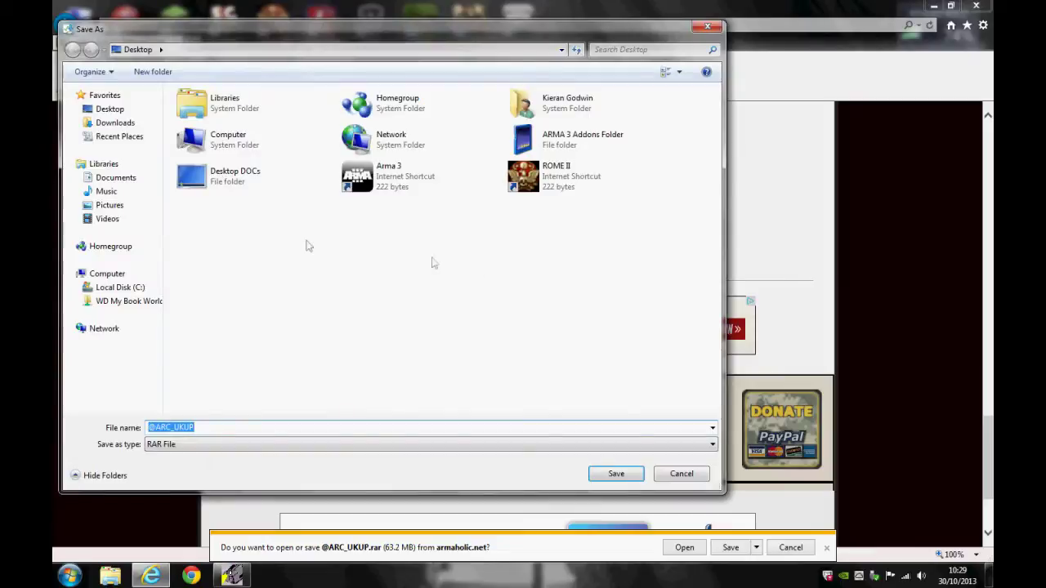
click(119, 113)
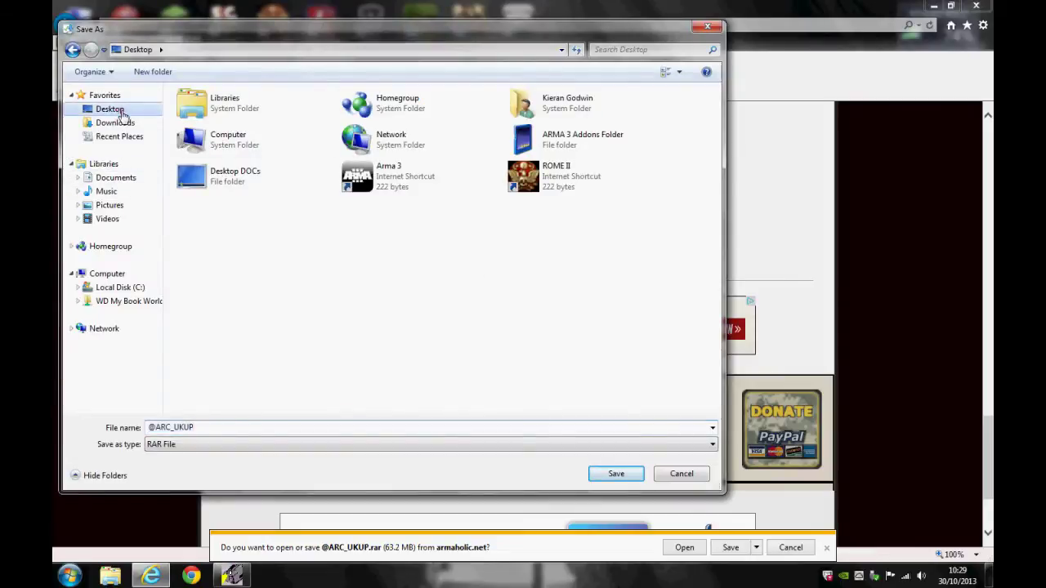
click(616, 474)
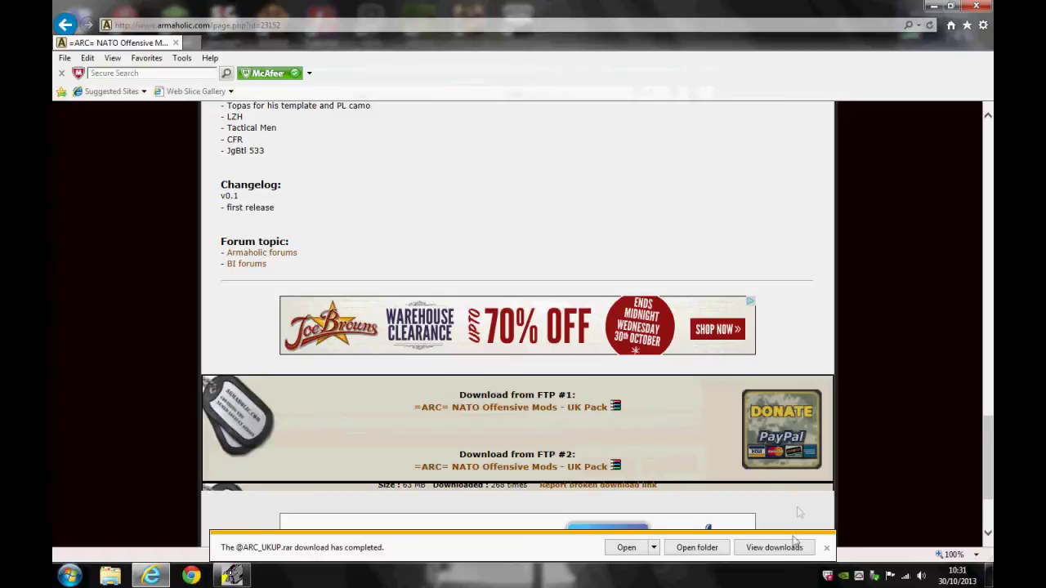
click(710, 552)
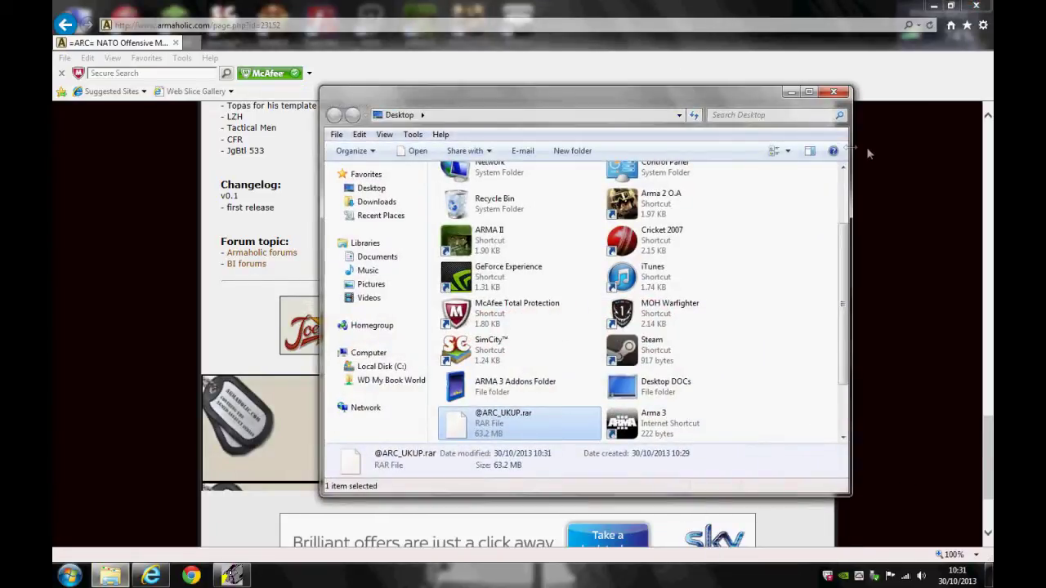
click(974, 7)
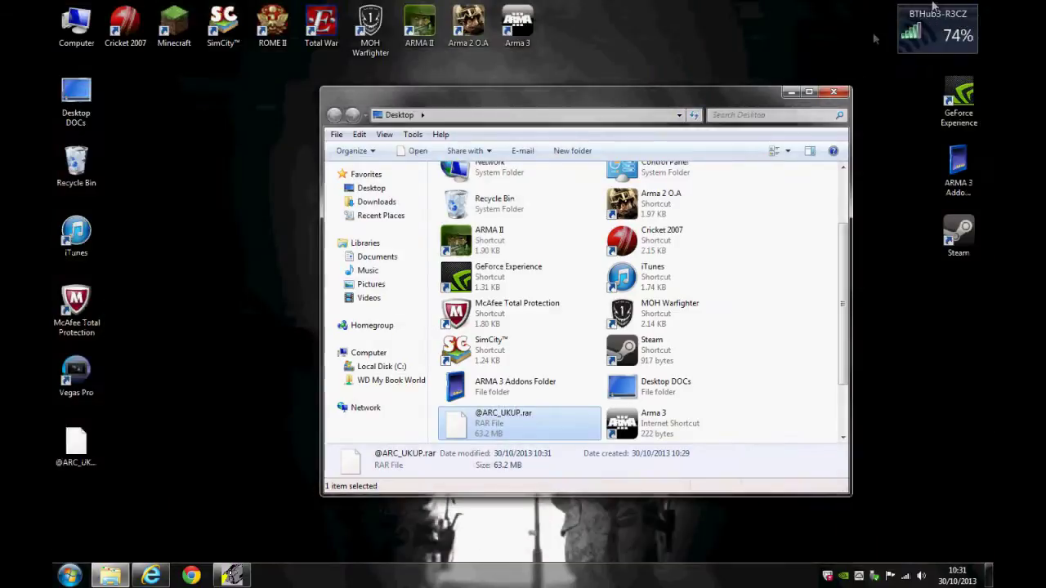
drag(697, 106, 664, 77)
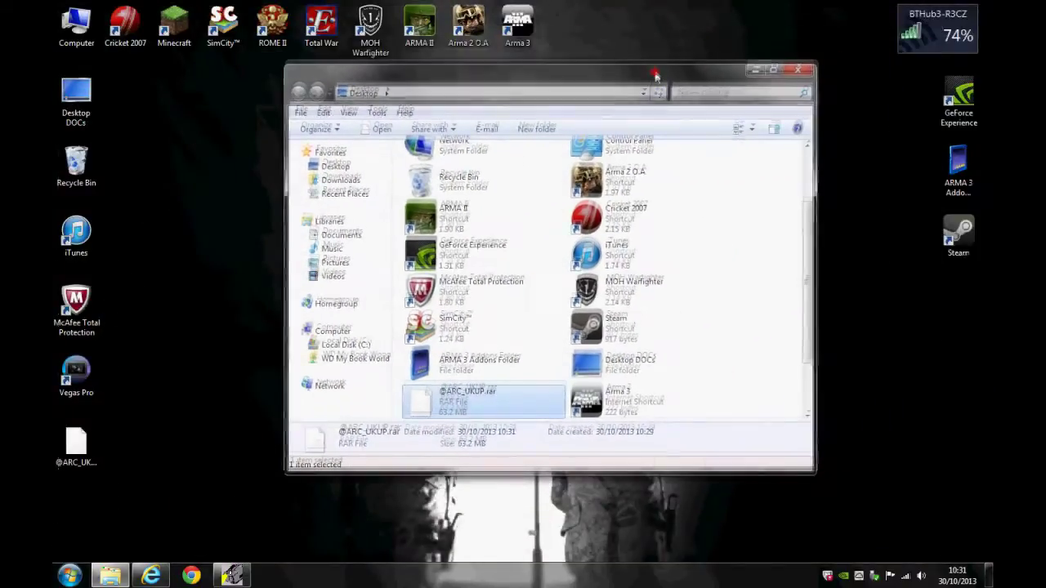
drag(76, 445, 525, 186)
click(800, 63)
right_click(526, 172)
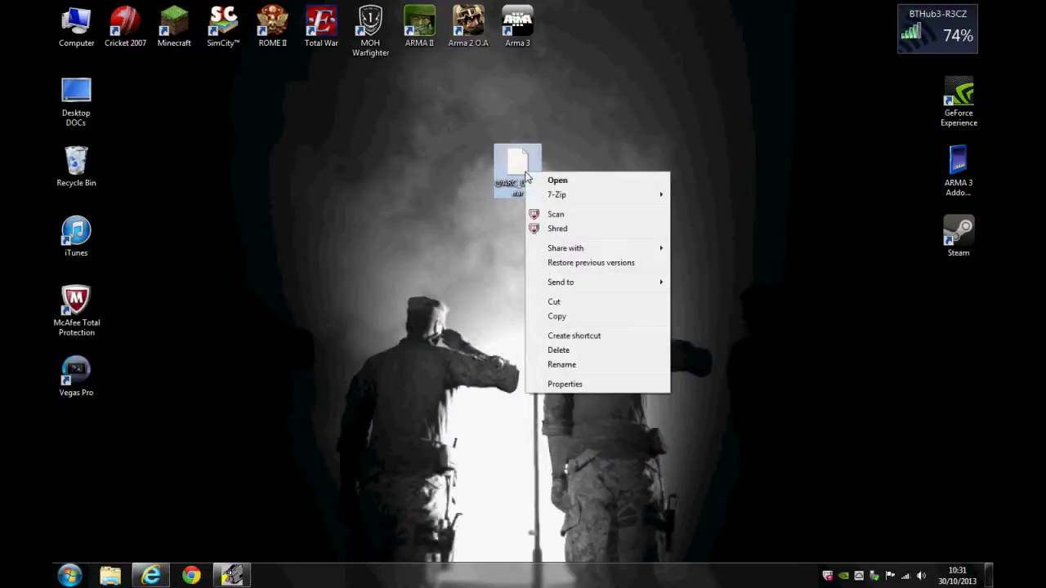
mouse_move(559, 195)
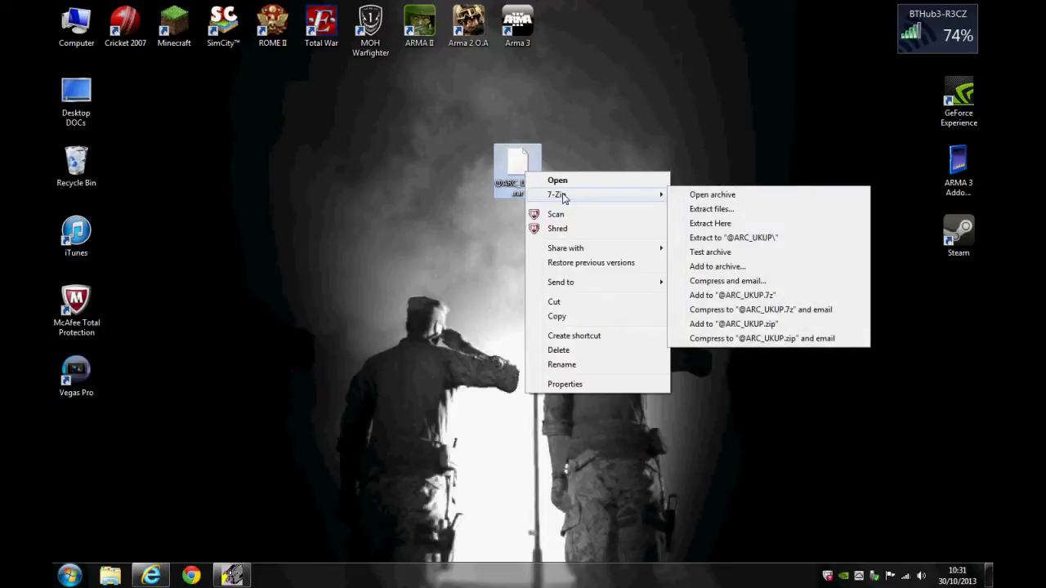
click(755, 210)
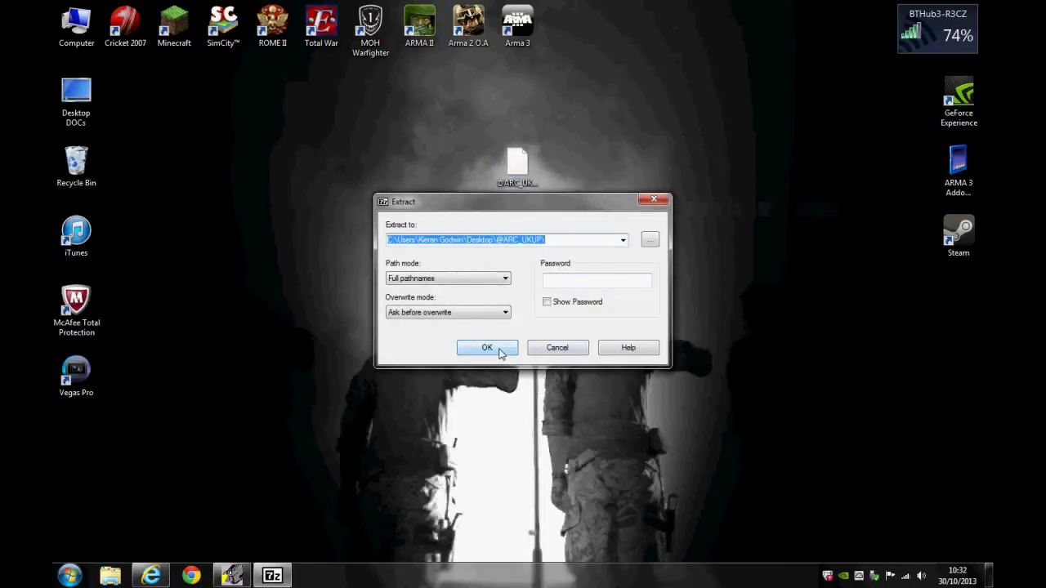
click(499, 350)
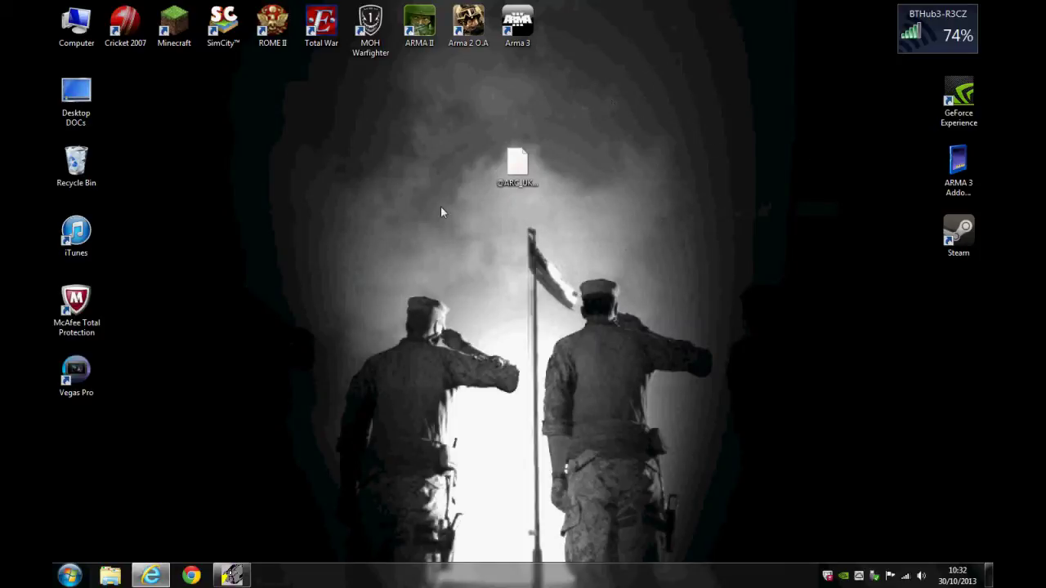
drag(76, 441, 577, 157)
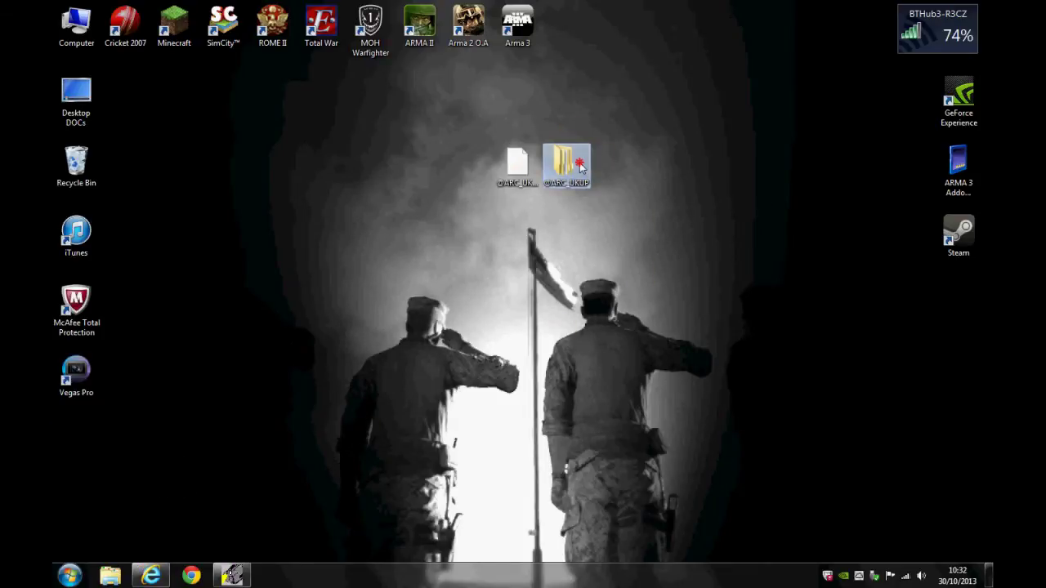
double_click(580, 160)
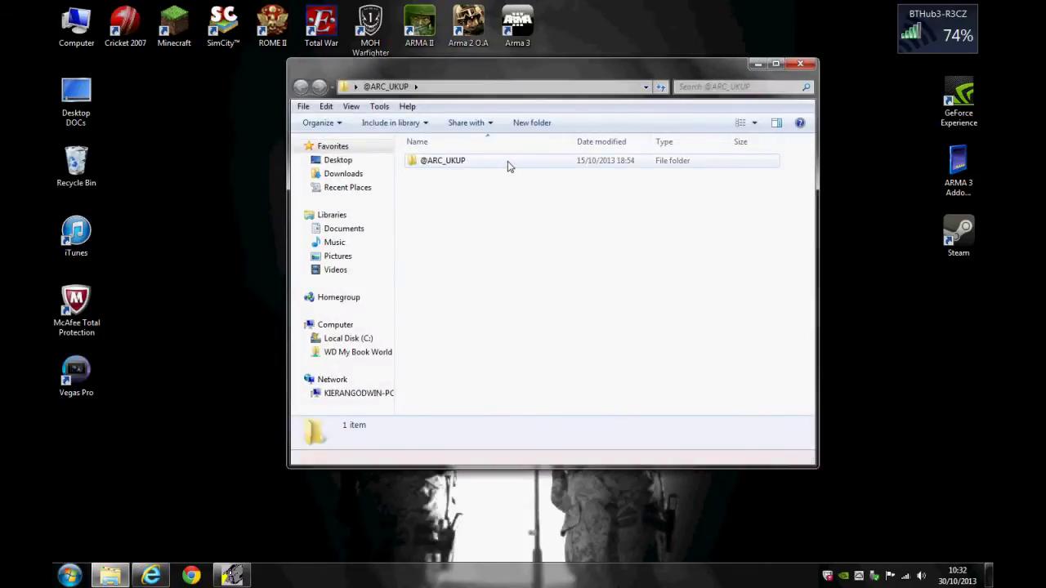
double_click(522, 164)
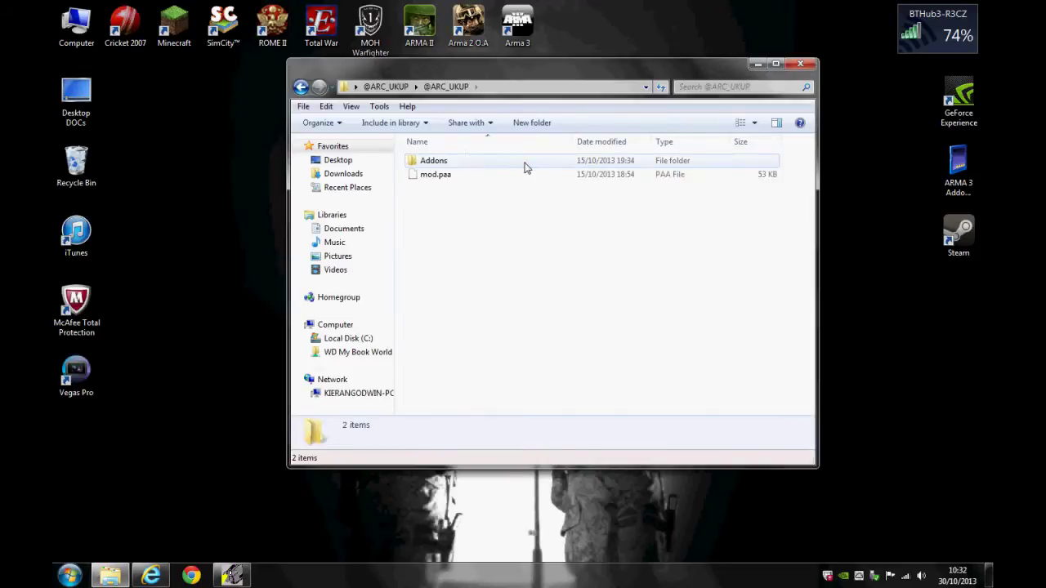
click(304, 88)
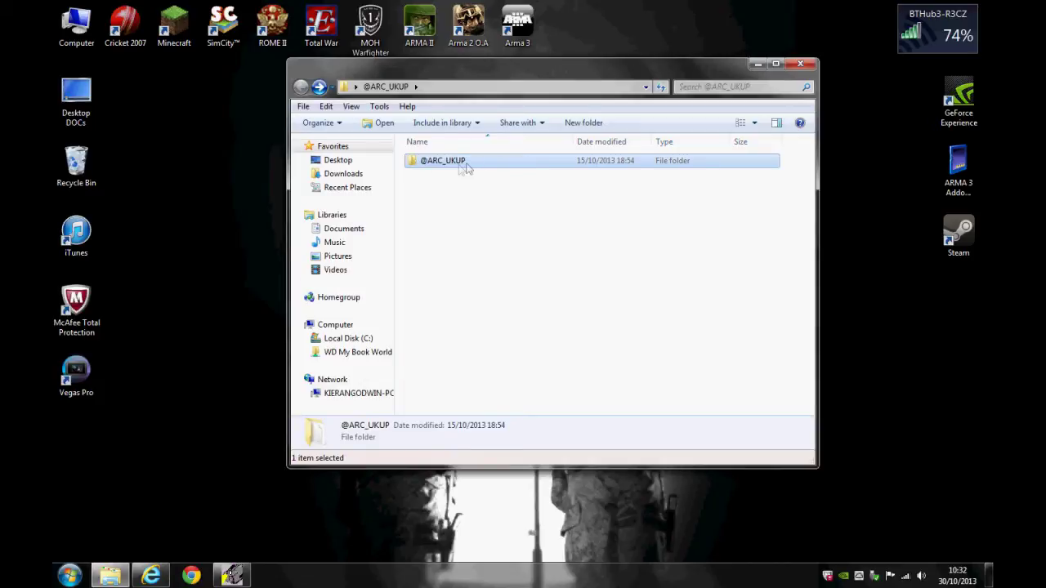
double_click(509, 162)
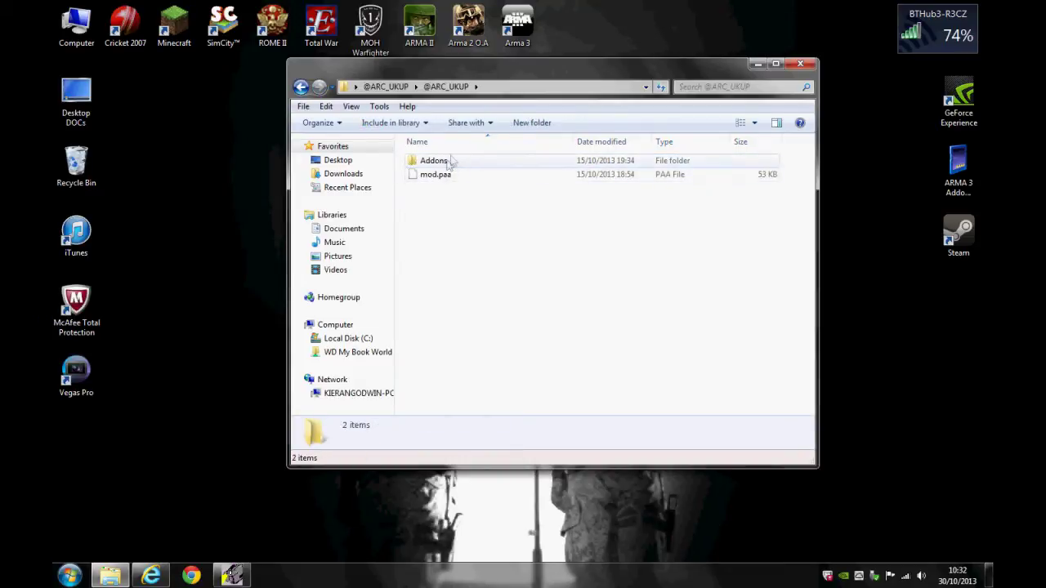
double_click(428, 163)
click(301, 86)
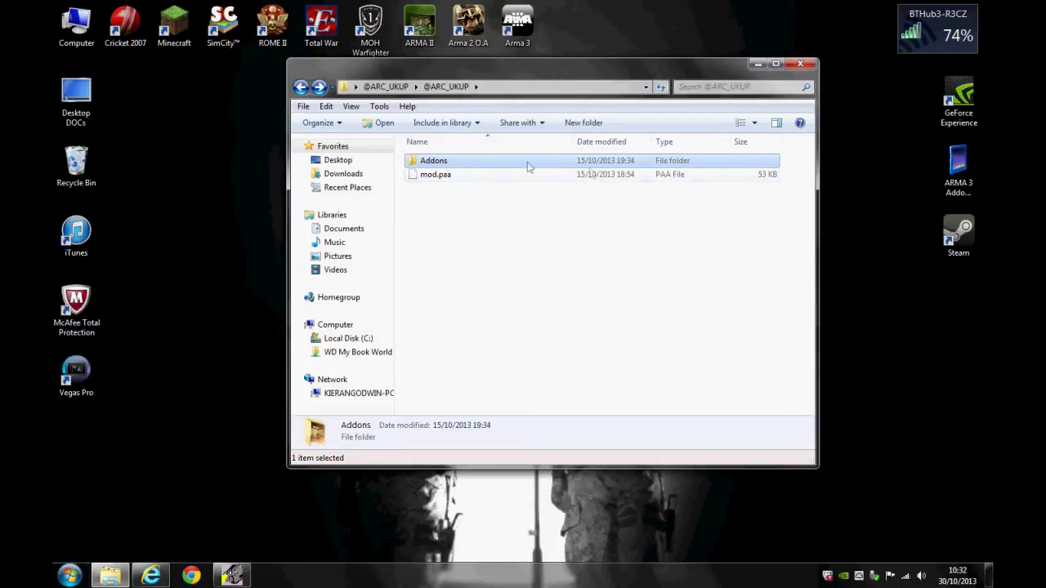
click(302, 87)
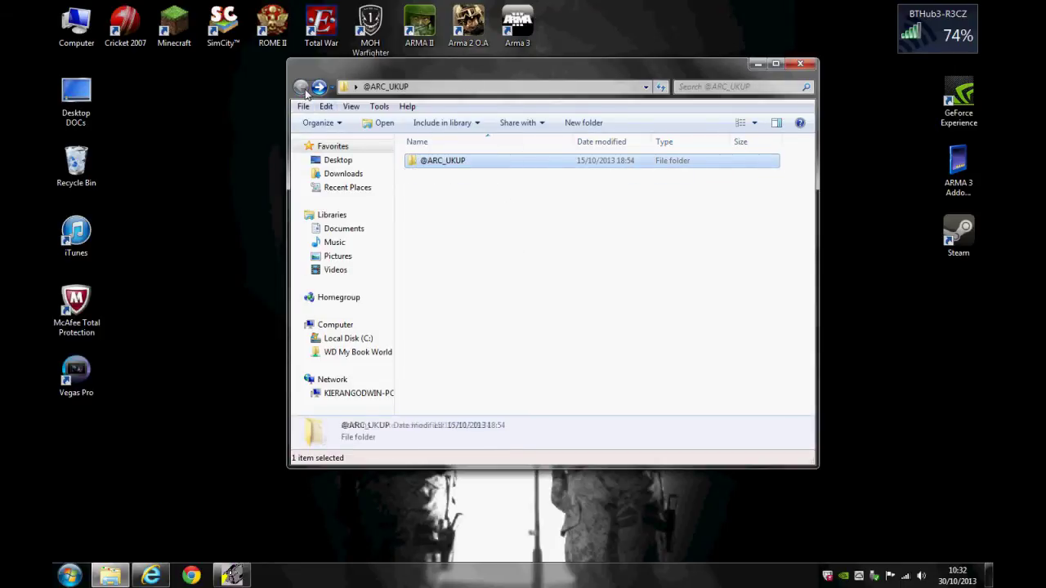
right_click(507, 166)
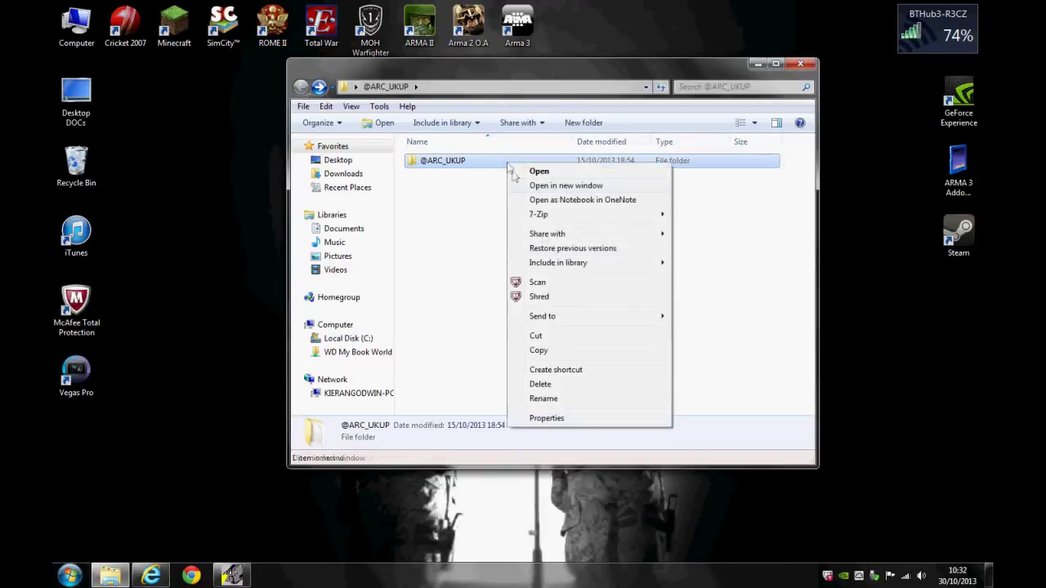
click(566, 338)
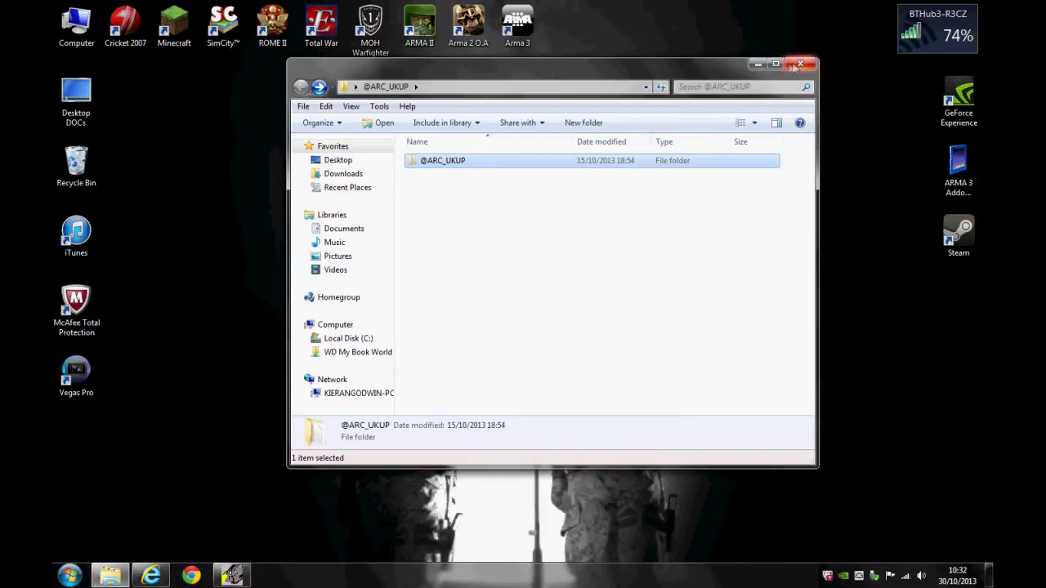
click(757, 65)
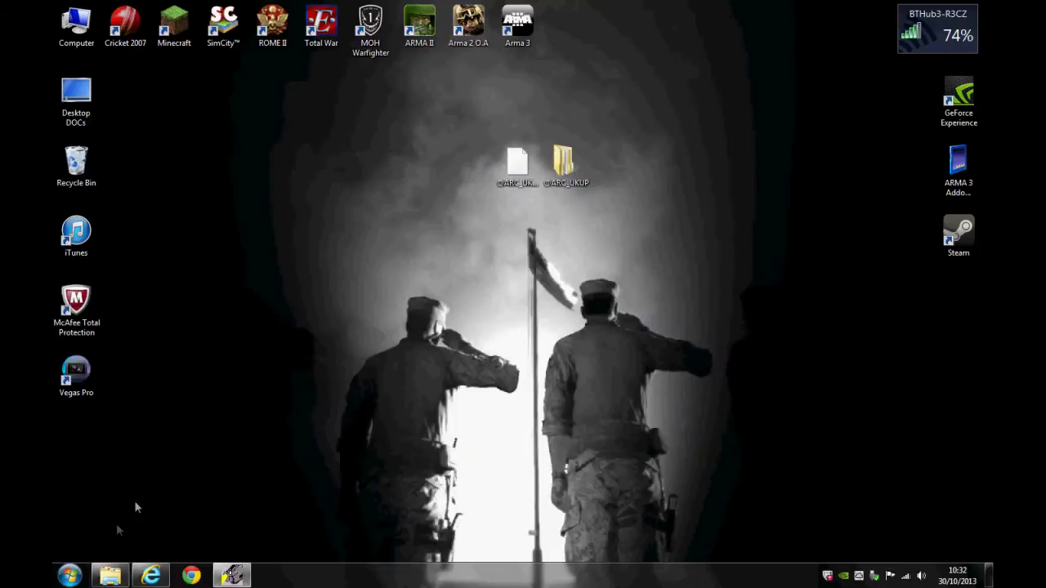
- Navigate to C:\Program Files (x86)\Steam\SteamApps\common\Arma 3
click(59, 582)
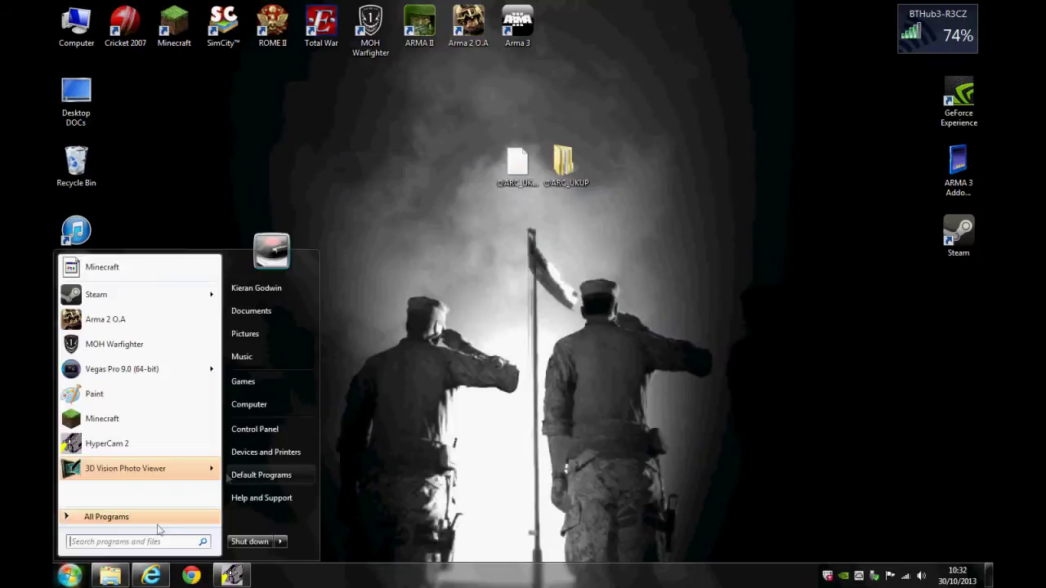
click(285, 405)
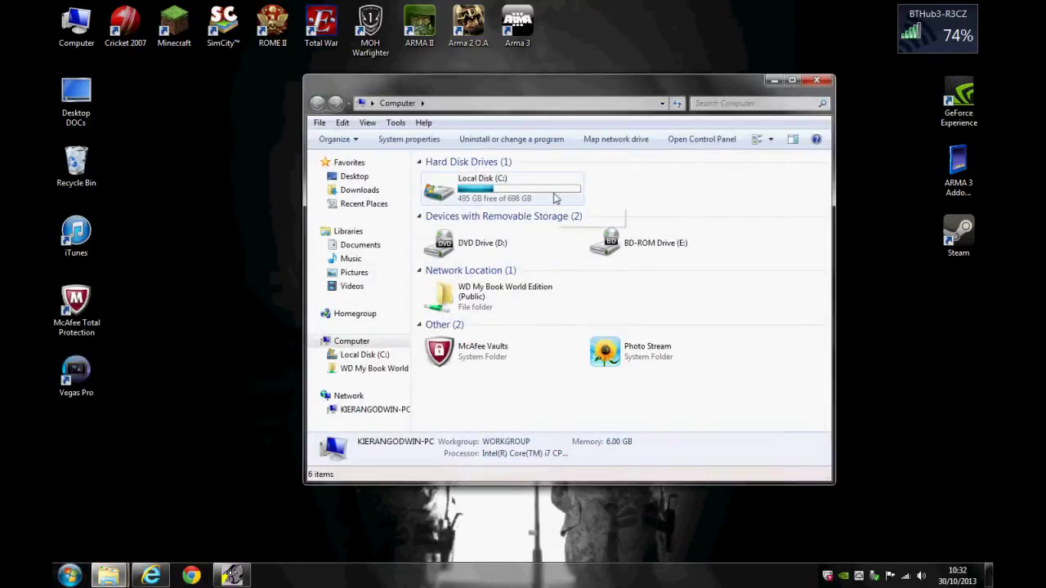
double_click(556, 195)
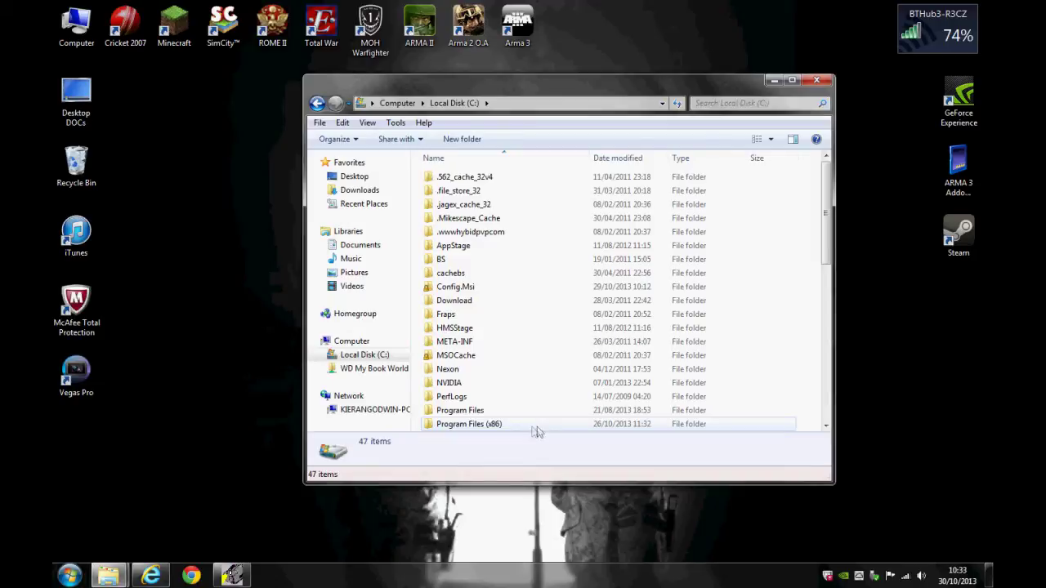
mouse_move(496, 430)
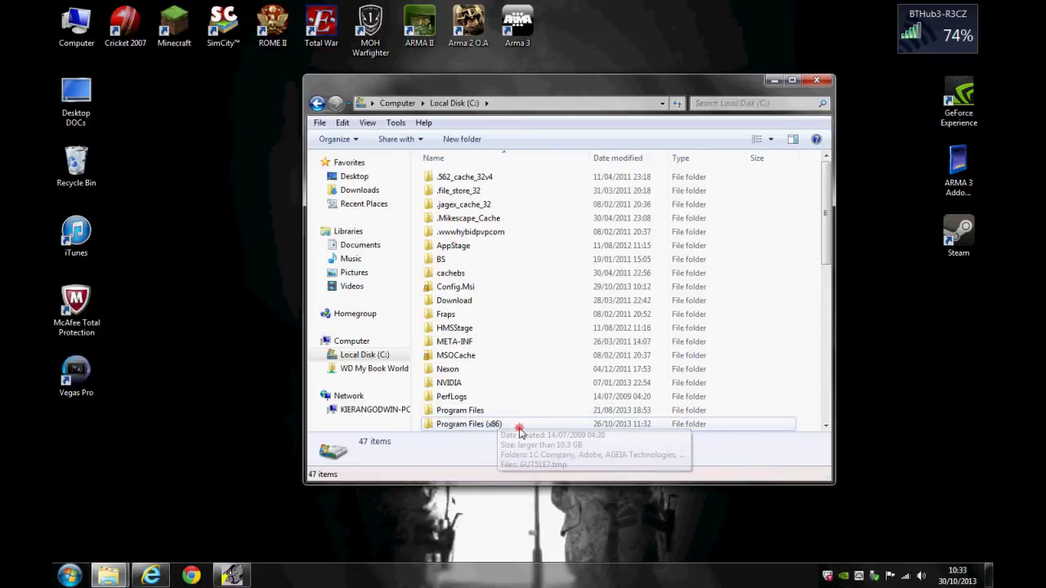
double_click(514, 425)
drag(826, 179, 823, 349)
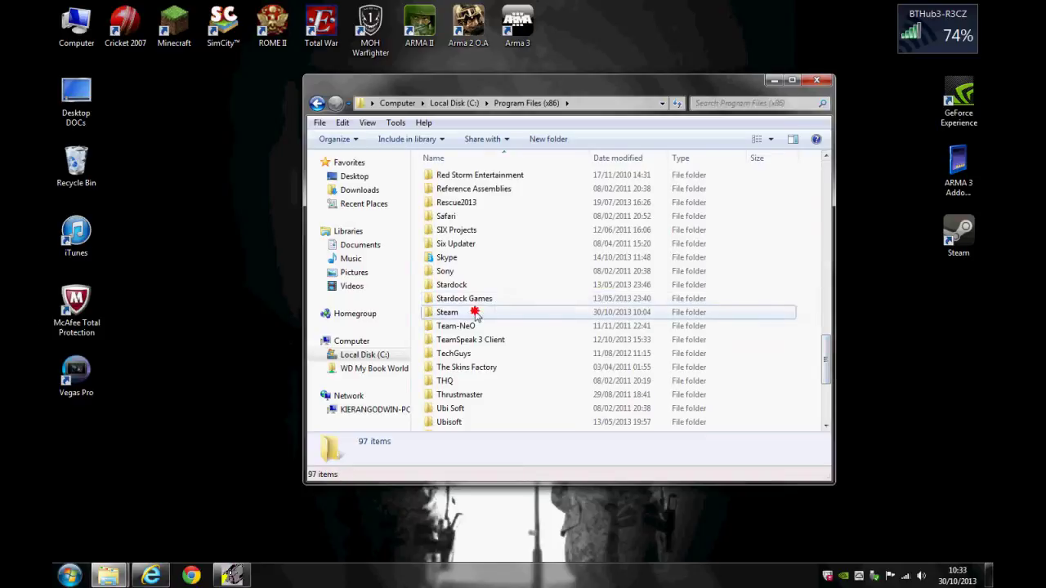
double_click(448, 312)
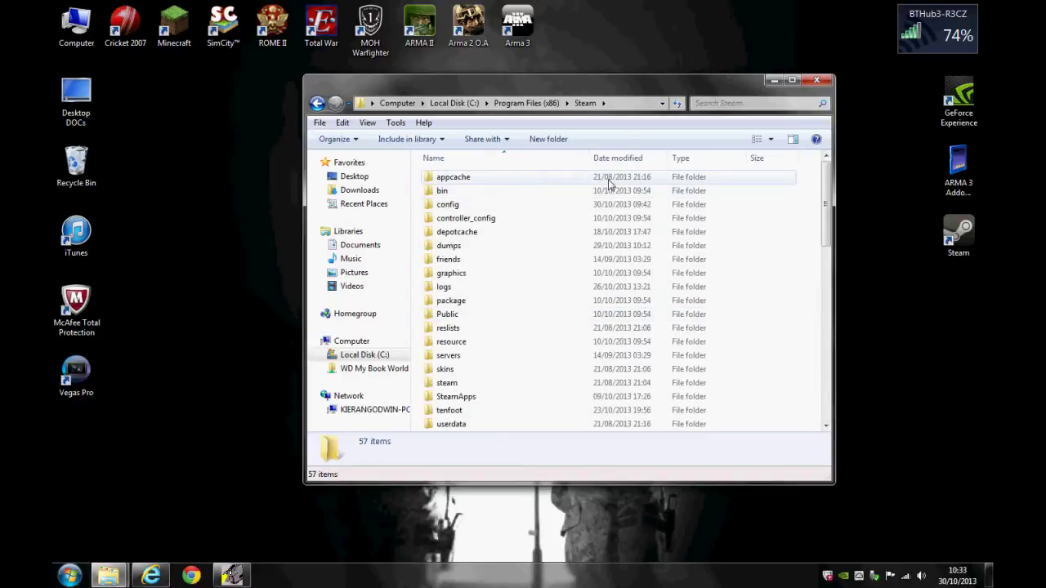
double_click(470, 397)
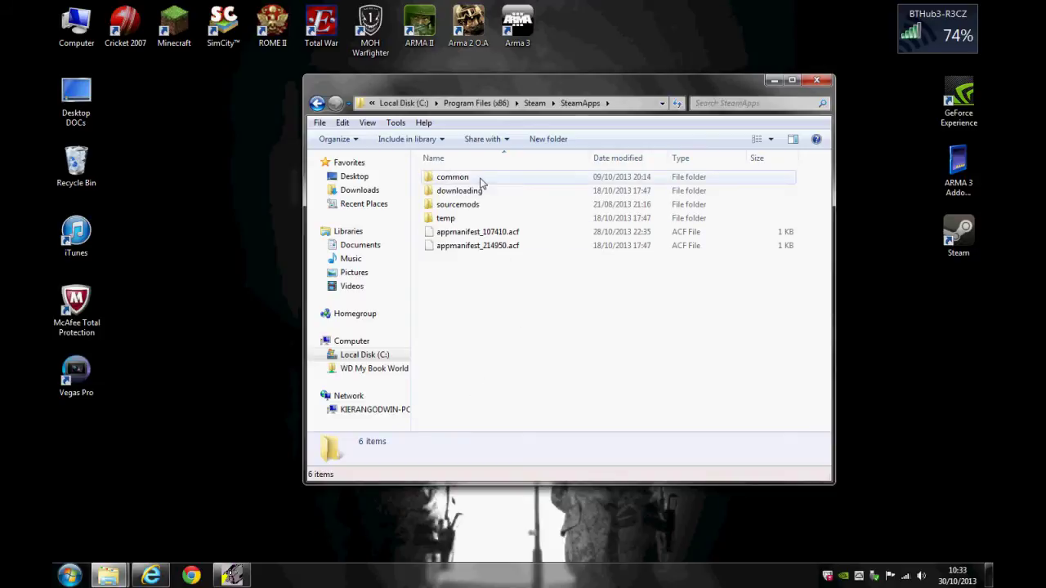
double_click(478, 179)
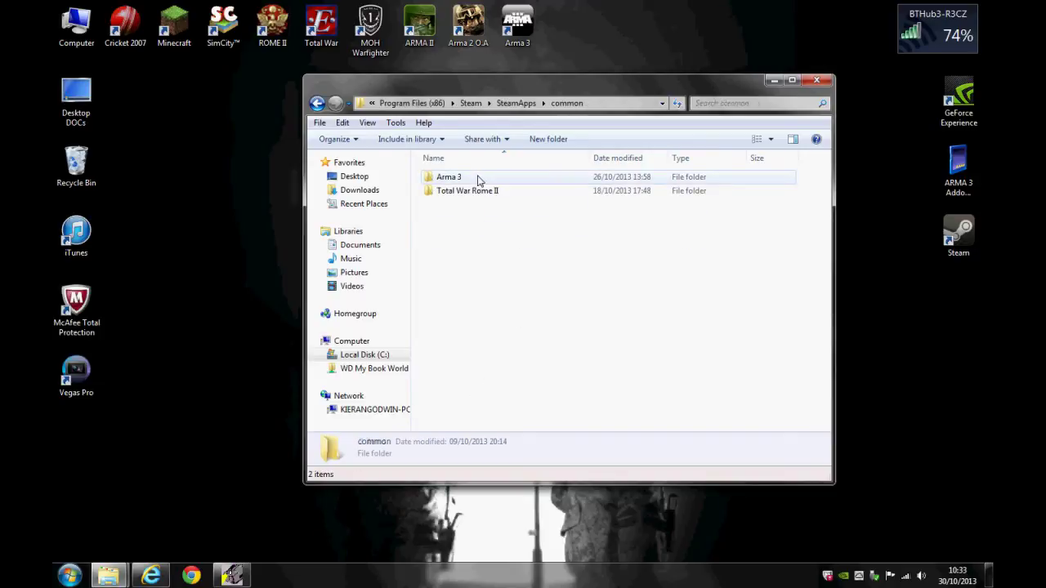
double_click(487, 181)
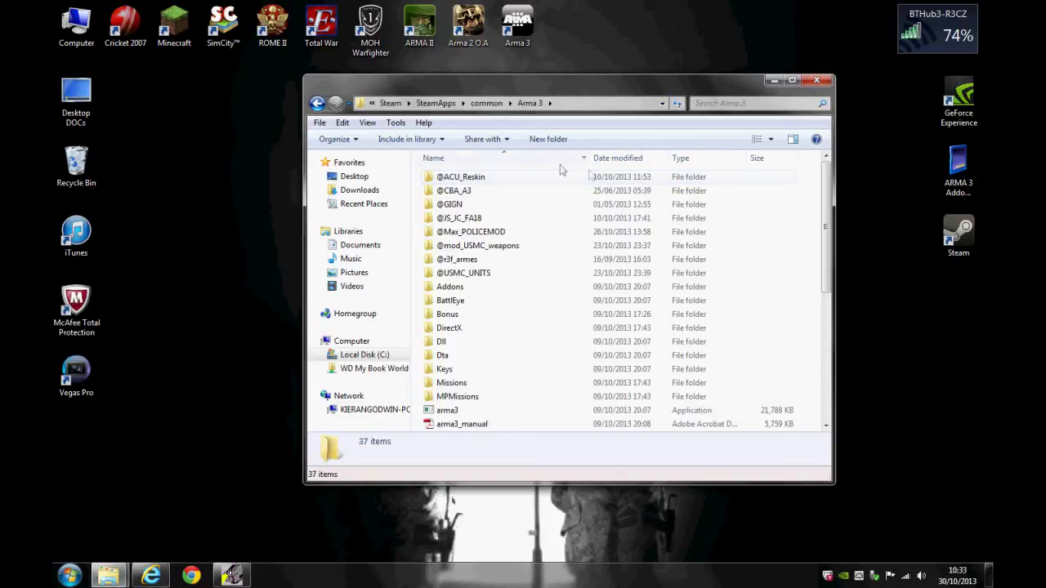
right_click(804, 187)
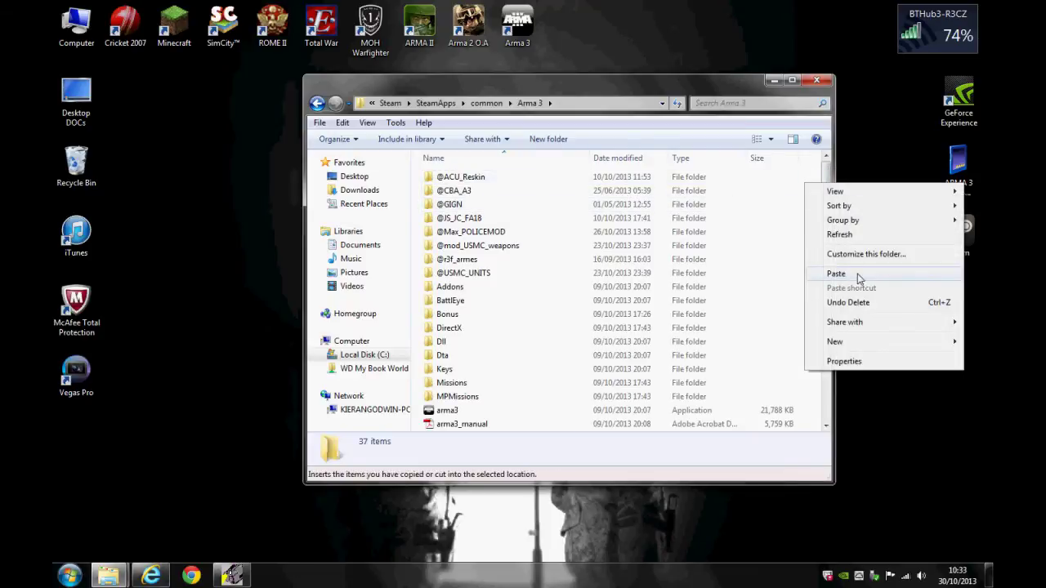
click(836, 274)
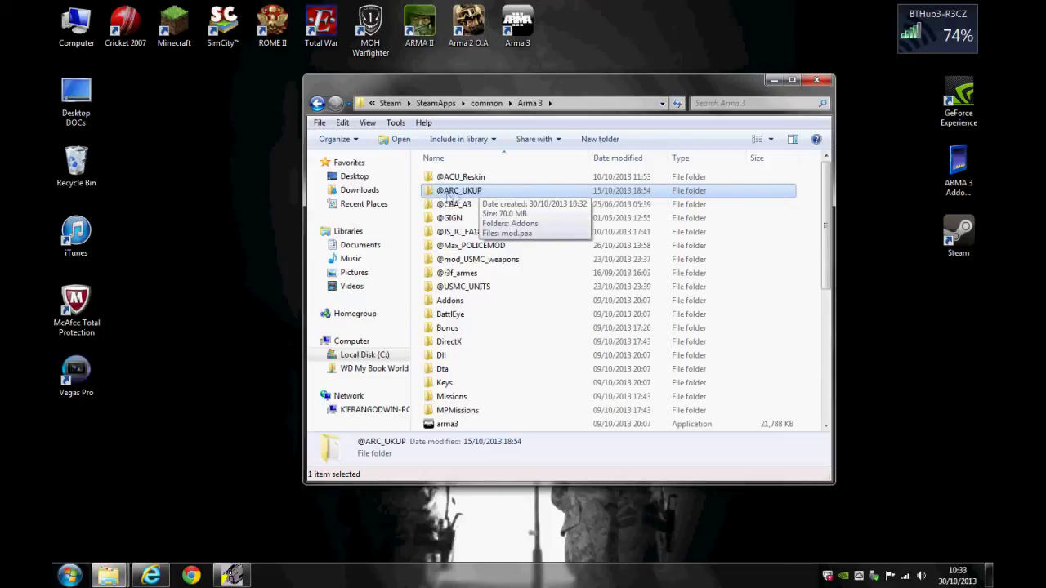
click(819, 80)
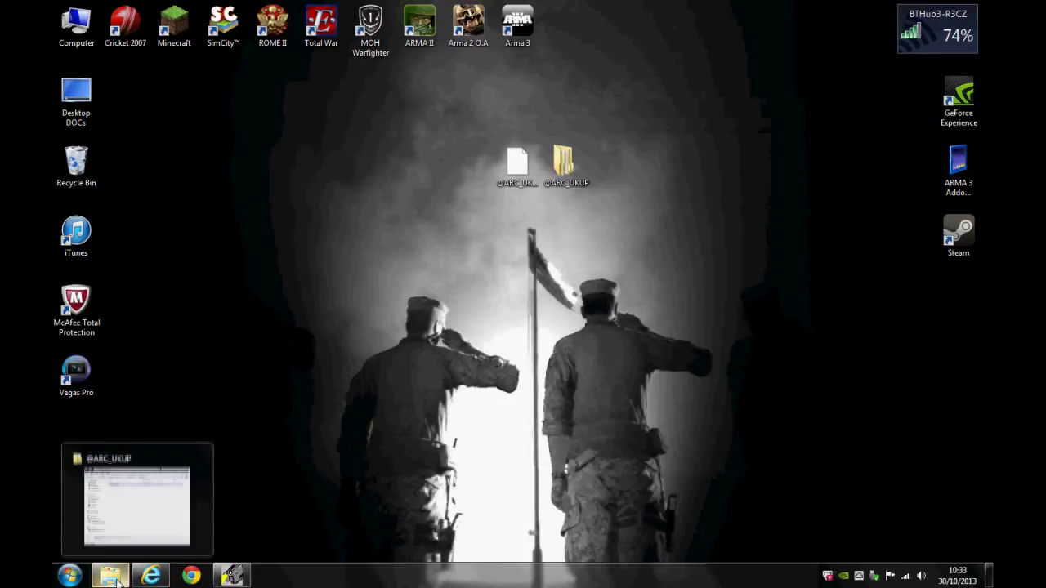
click(117, 580)
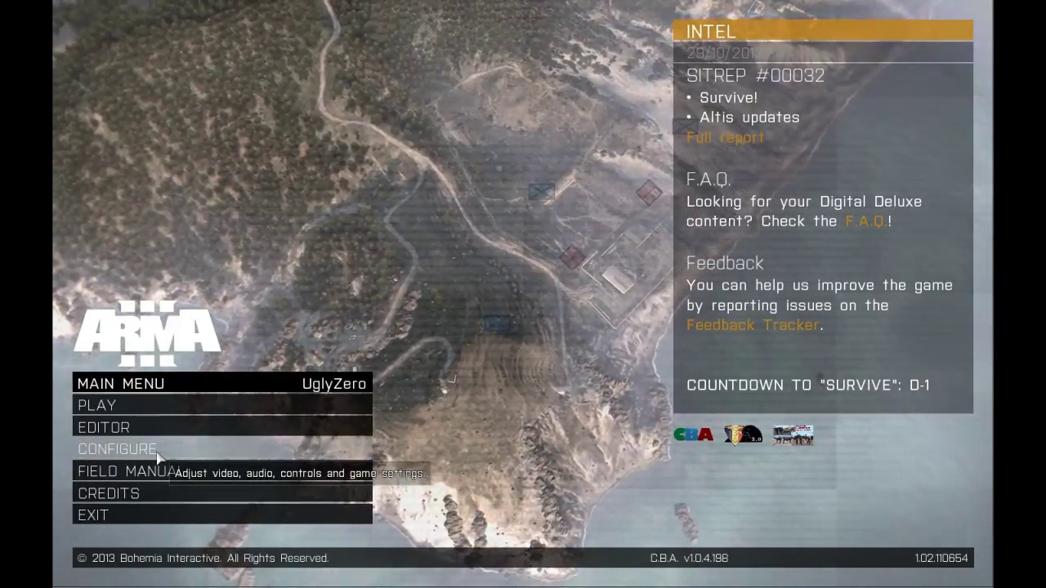
click(186, 452)
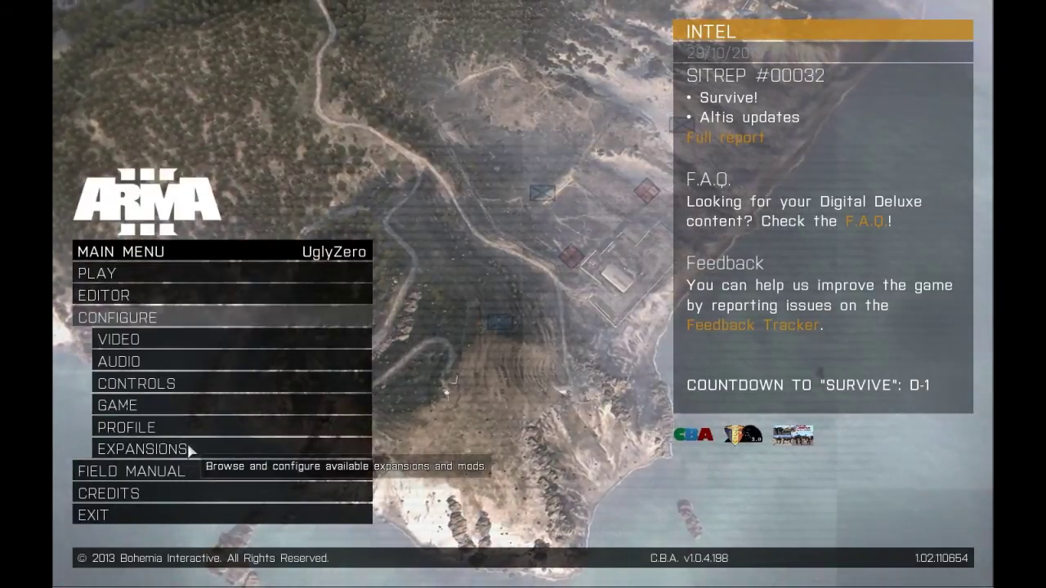
click(272, 451)
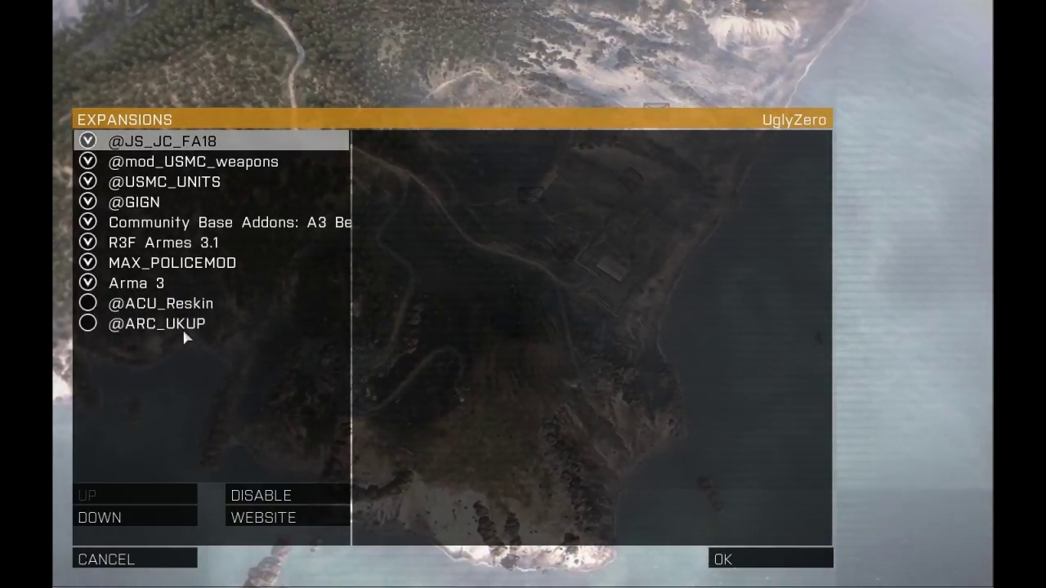
click(170, 325)
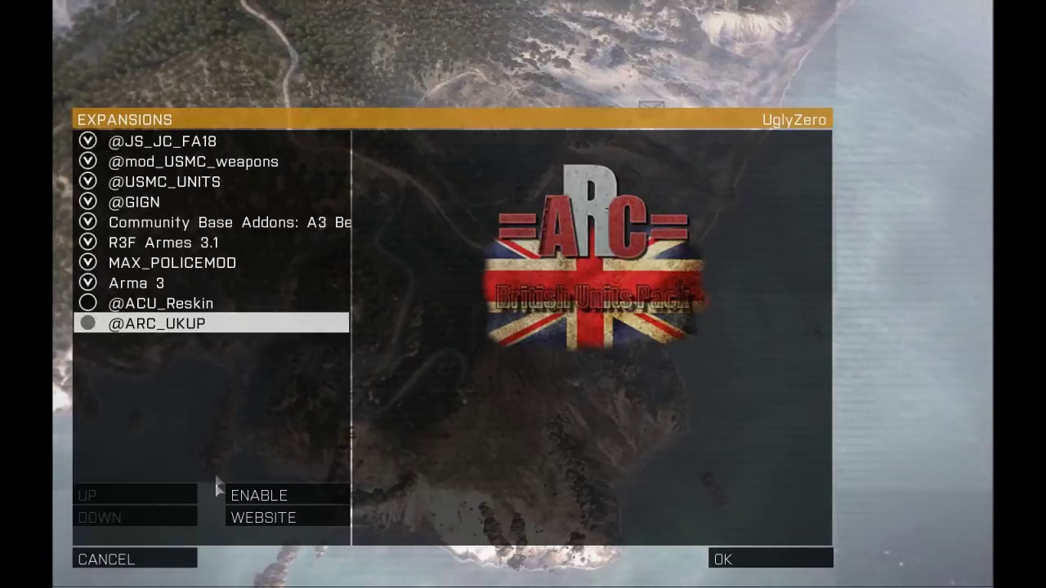
click(272, 496)
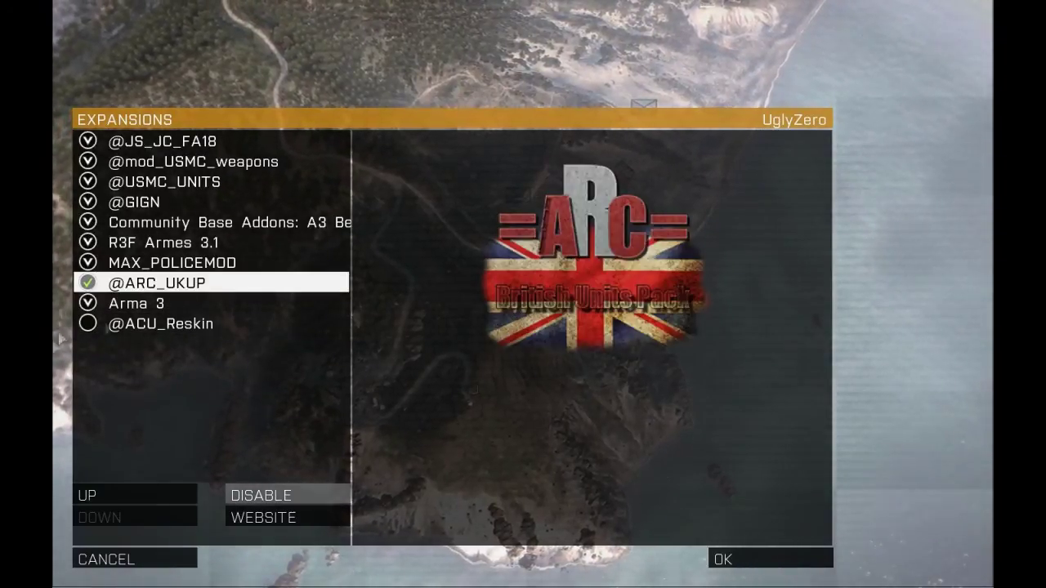
click(770, 559)
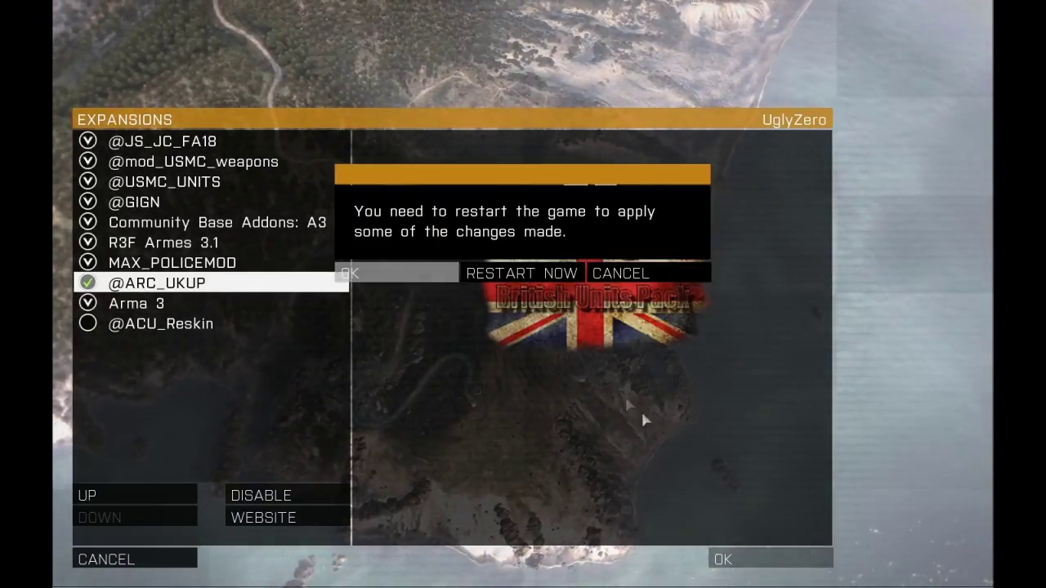